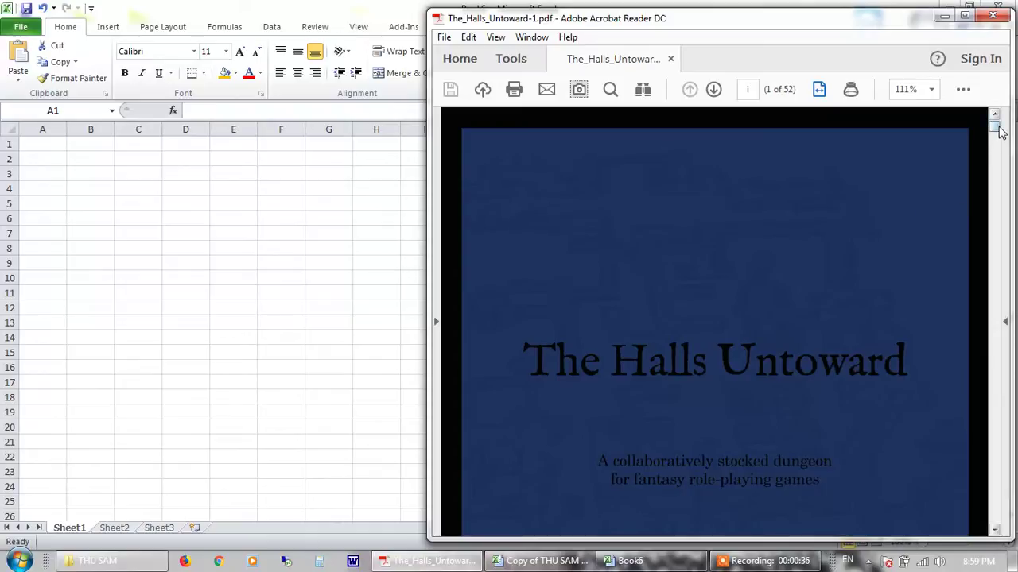
- Look through the cover and contributor list of The_Halls_Untoward-1.pdf
{"action": "scroll", "coordinate": [994, 131], "scroll_direction": "down", "scroll_amount": 5}
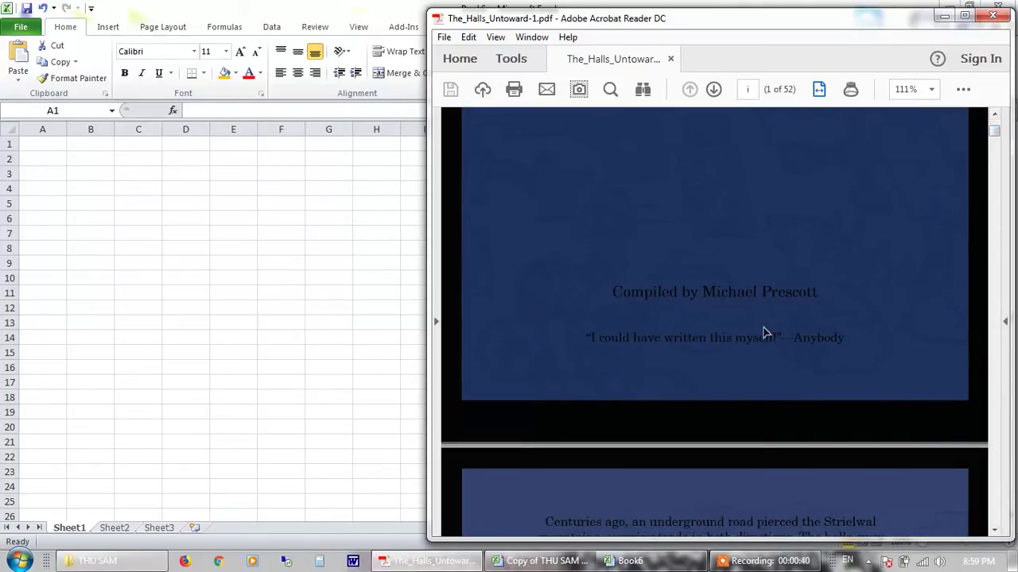
{"action": "right_click", "coordinate": [995, 146]}
{"action": "left_click_drag", "start_coordinate": [994, 130], "coordinate": [995, 135]}
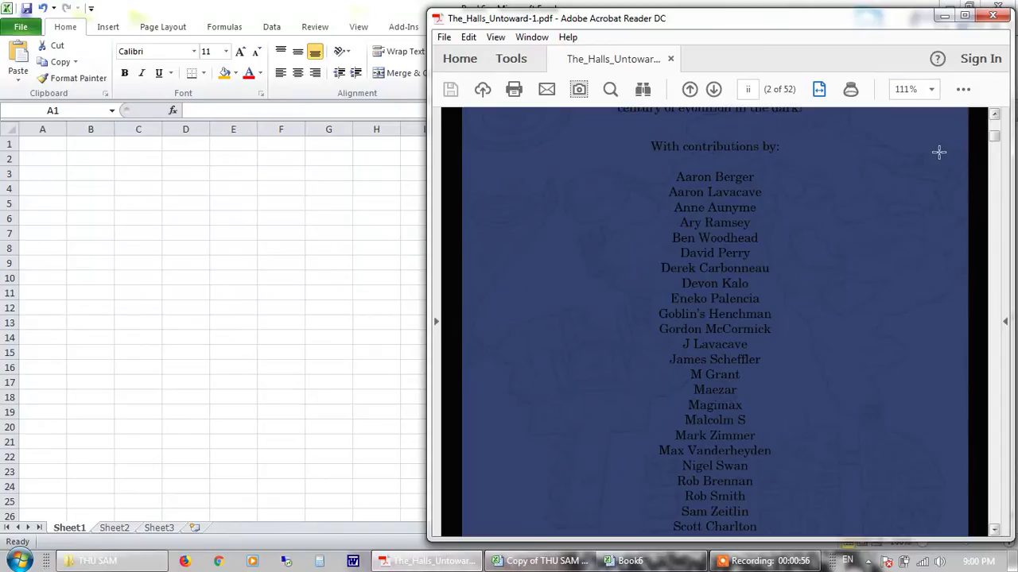
{"action": "left_click_drag", "start_coordinate": [998, 139], "coordinate": [982, 118]}
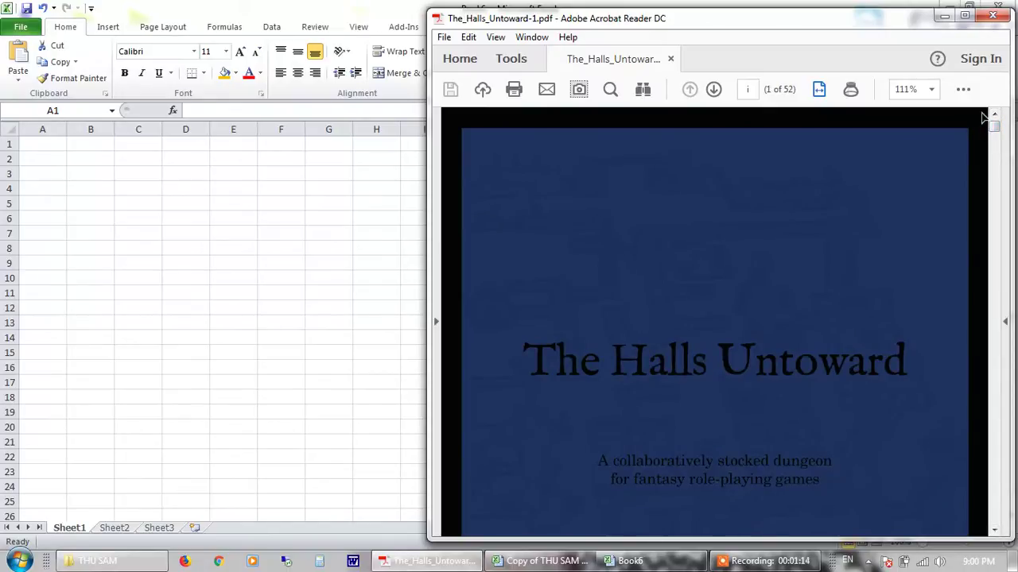
- Switch to the blank Excel workbook Book6 and set the column width of all columns on Sheet1 to 2
{"action": "left_click", "coordinate": [339, 211]}
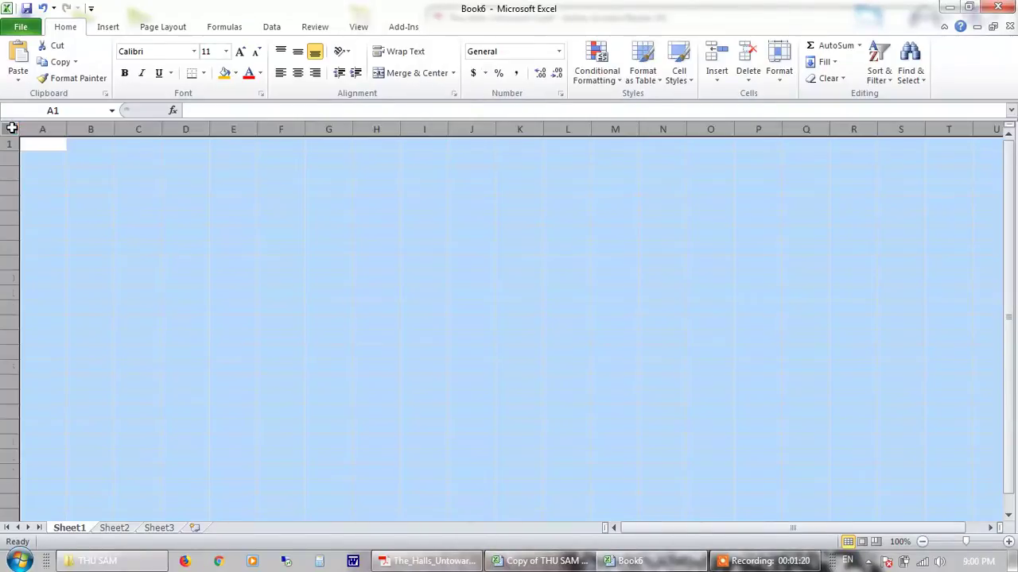
{"action": "left_click", "coordinate": [12, 128]}
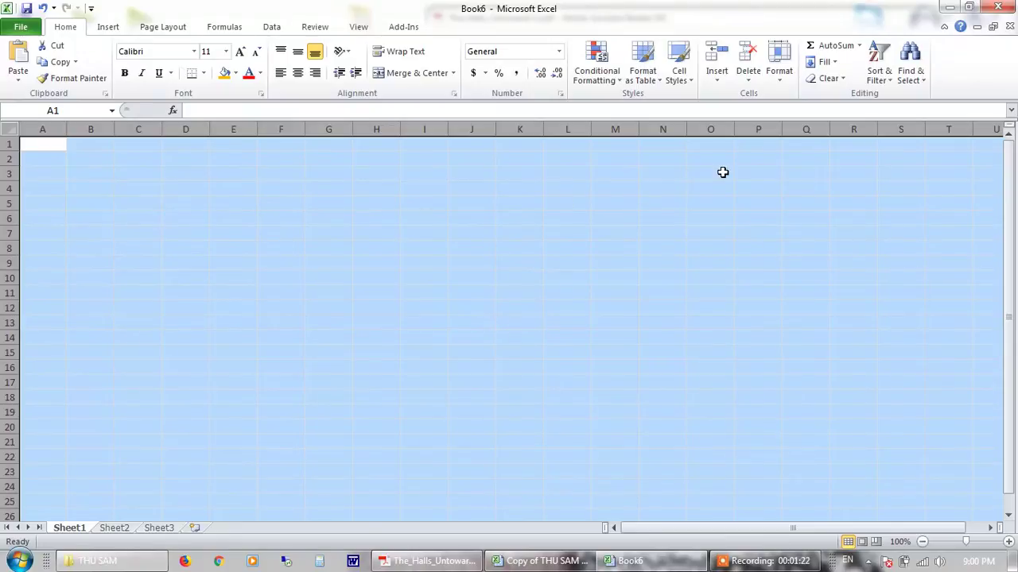
{"action": "left_click", "coordinate": [779, 58]}
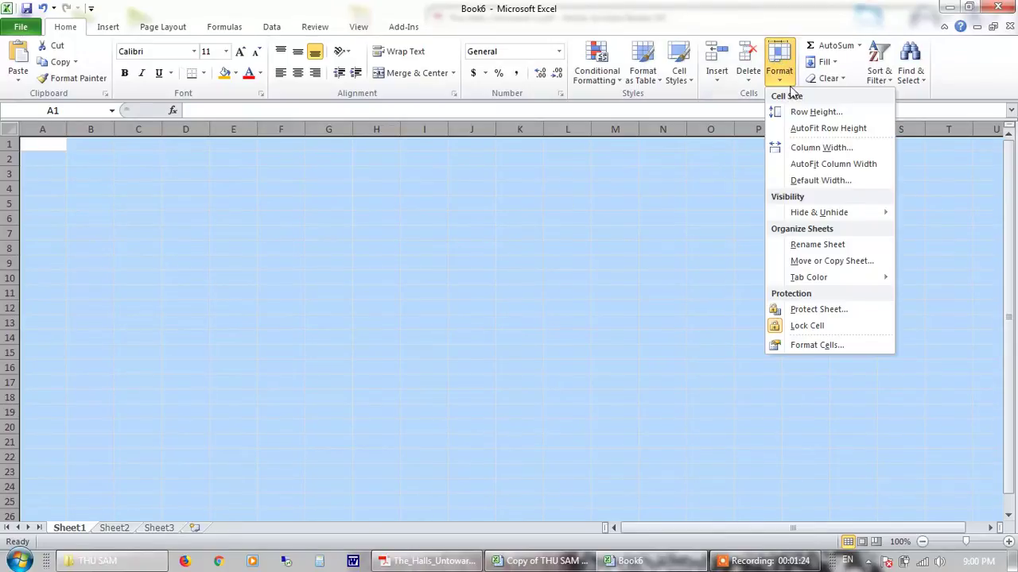
{"action": "right_click", "coordinate": [814, 152]}
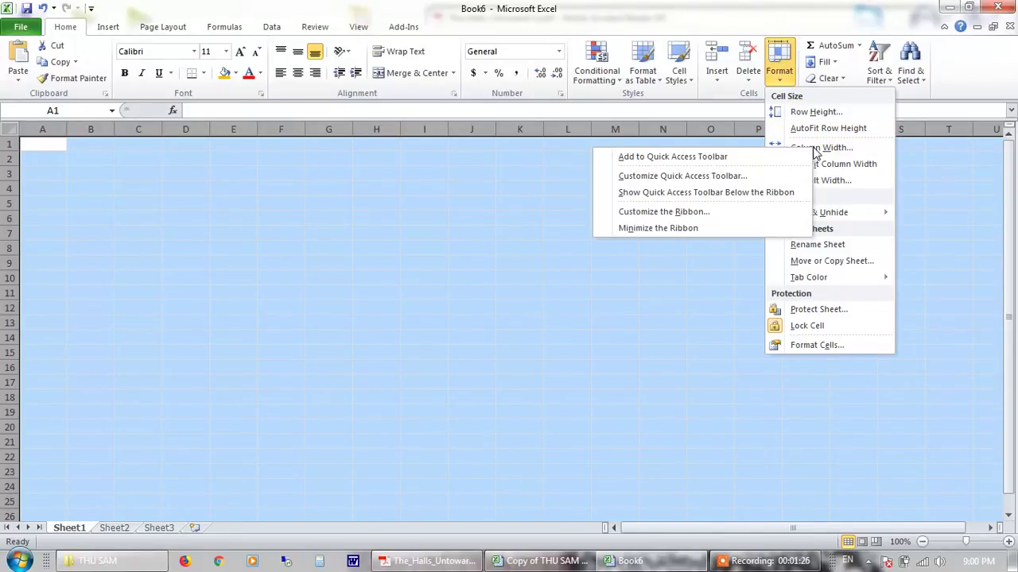
{"action": "left_click", "coordinate": [920, 170]}
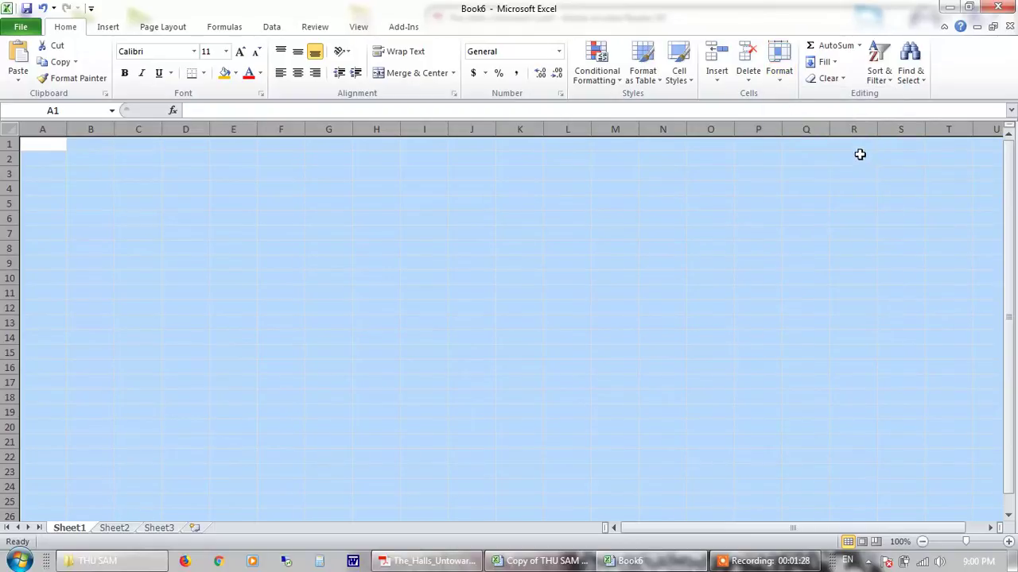
{"action": "left_click", "coordinate": [779, 61]}
{"action": "left_click", "coordinate": [800, 150]}
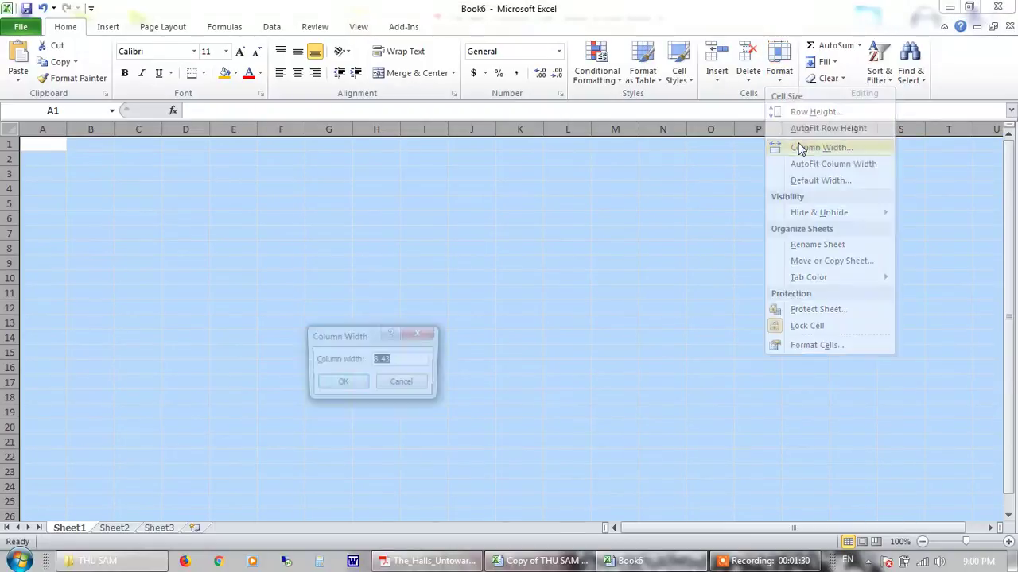
{"action": "type", "text": "2"}
{"action": "key", "text": "Return"}
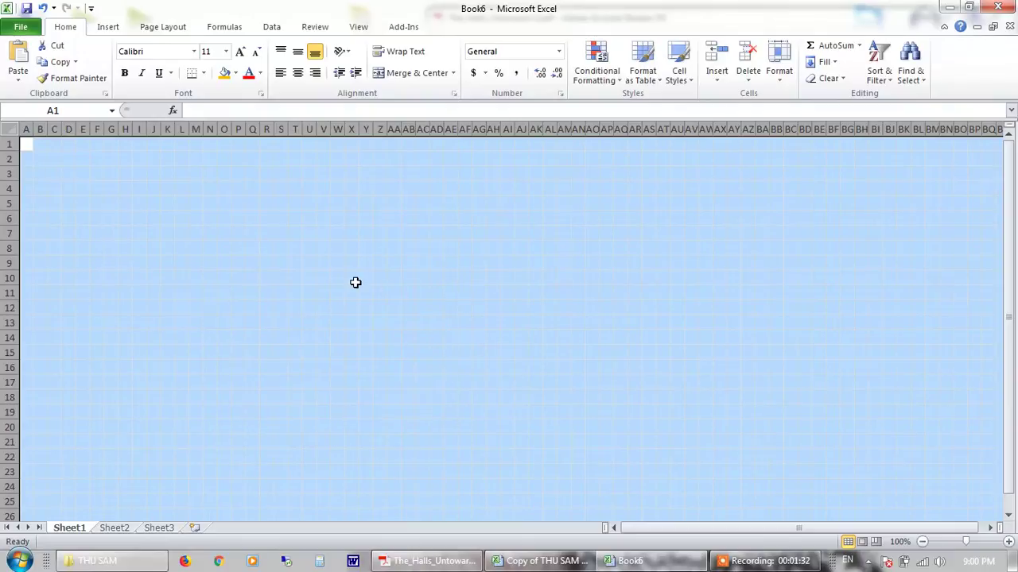
{"action": "left_click", "coordinate": [355, 280]}
{"action": "left_click", "coordinate": [267, 248]}
{"action": "left_click", "coordinate": [209, 234]}
{"action": "left_click", "coordinate": [226, 352]}
- Turn off the display of gridlines on Sheet1
{"action": "left_click", "coordinate": [12, 129]}
{"action": "left_click", "coordinate": [359, 26]}
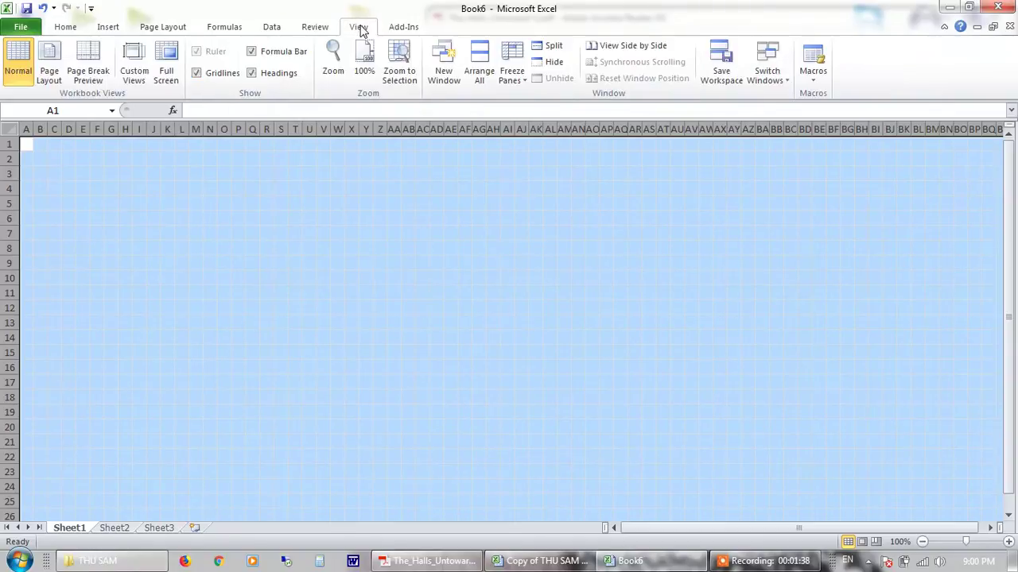
{"action": "left_click", "coordinate": [206, 74]}
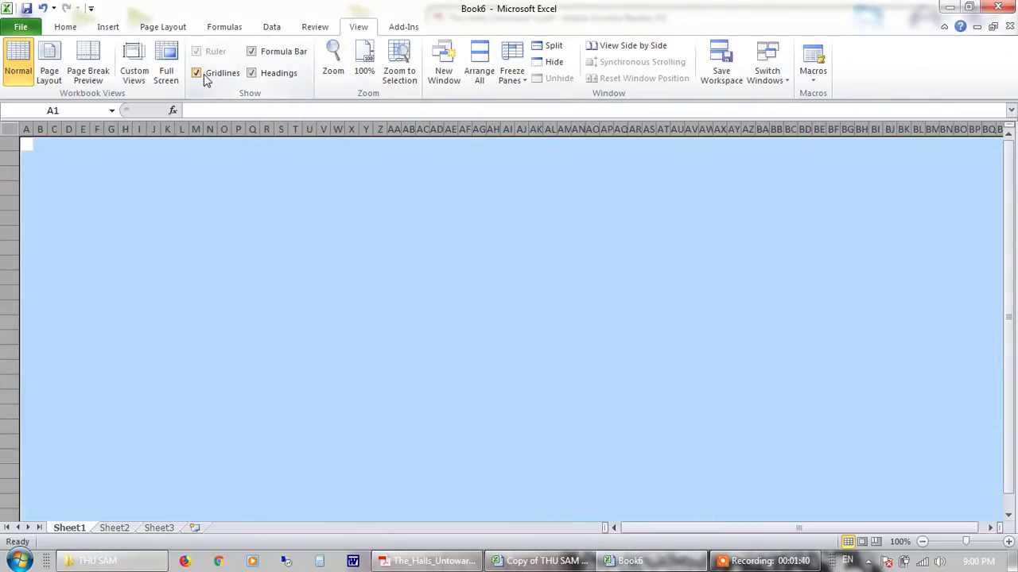
{"action": "left_click", "coordinate": [182, 218]}
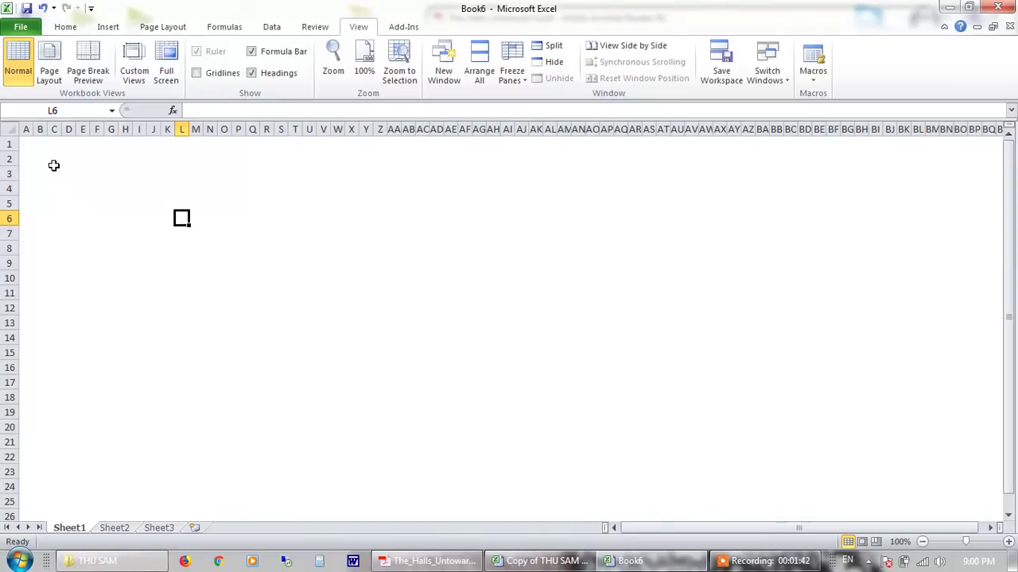
- Insert the picture THU big.png from the Desktop as the sheet background
{"action": "left_click", "coordinate": [27, 143]}
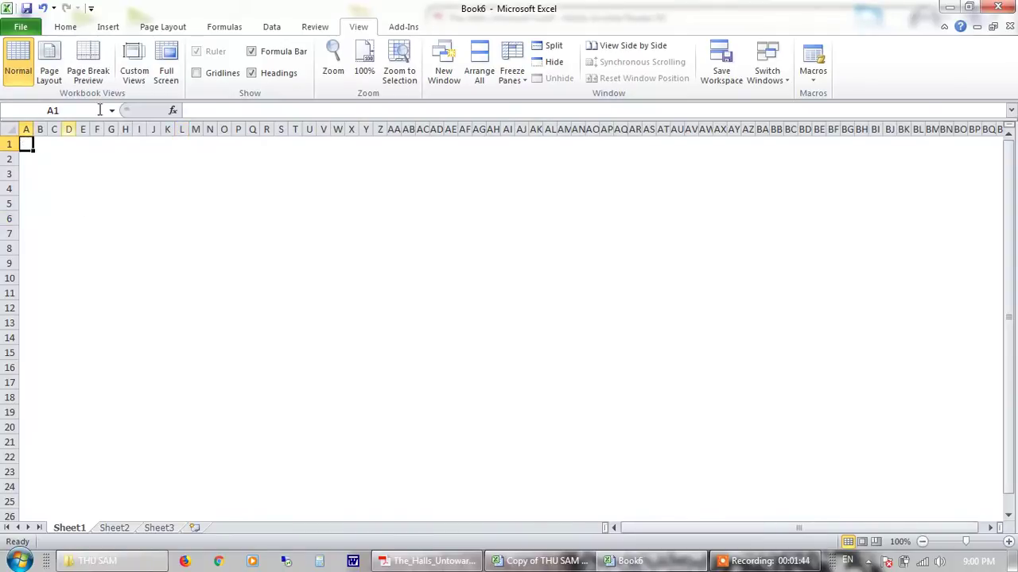
{"action": "left_click", "coordinate": [163, 27]}
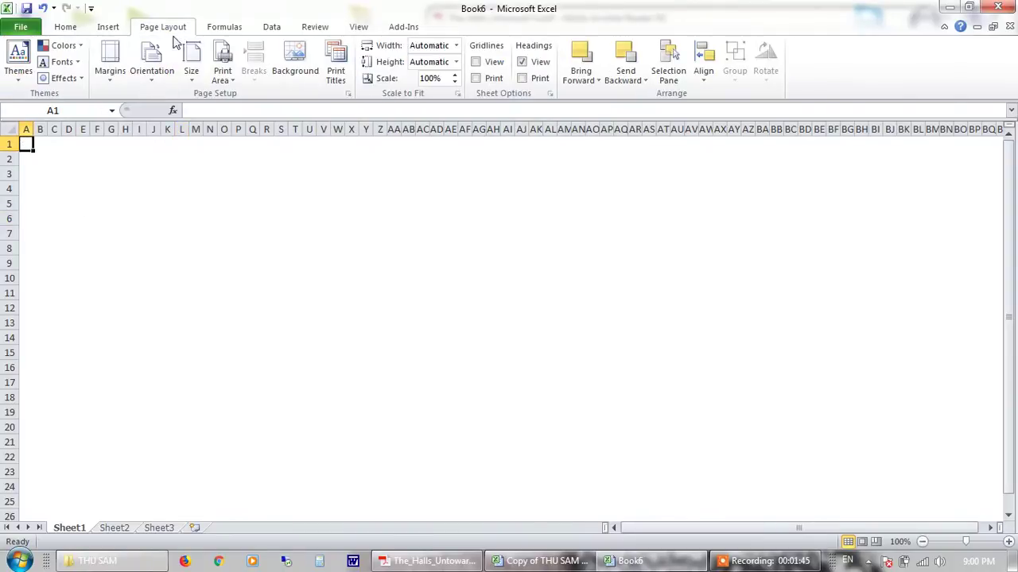
{"action": "left_click", "coordinate": [299, 56]}
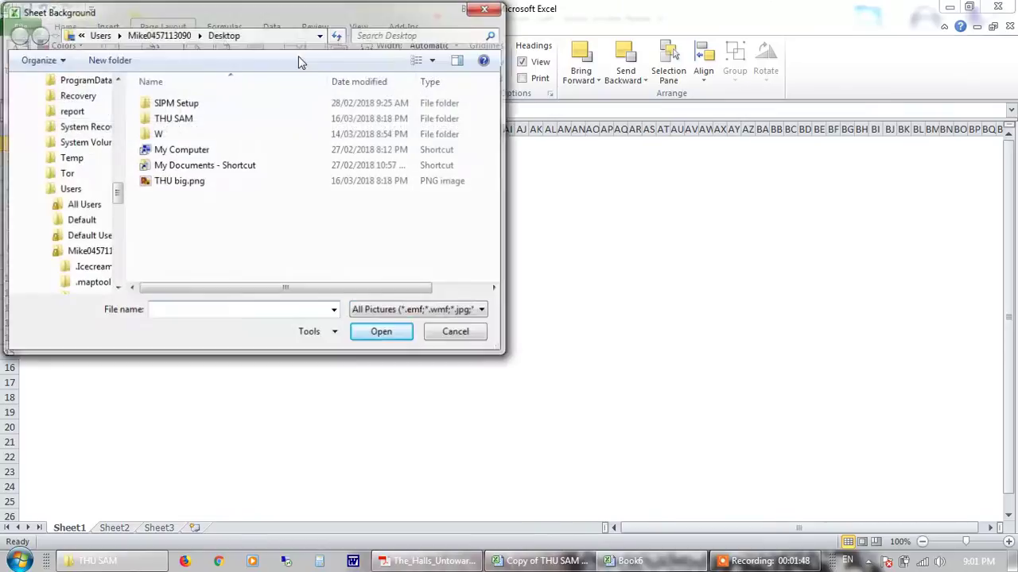
{"action": "left_click", "coordinate": [178, 183]}
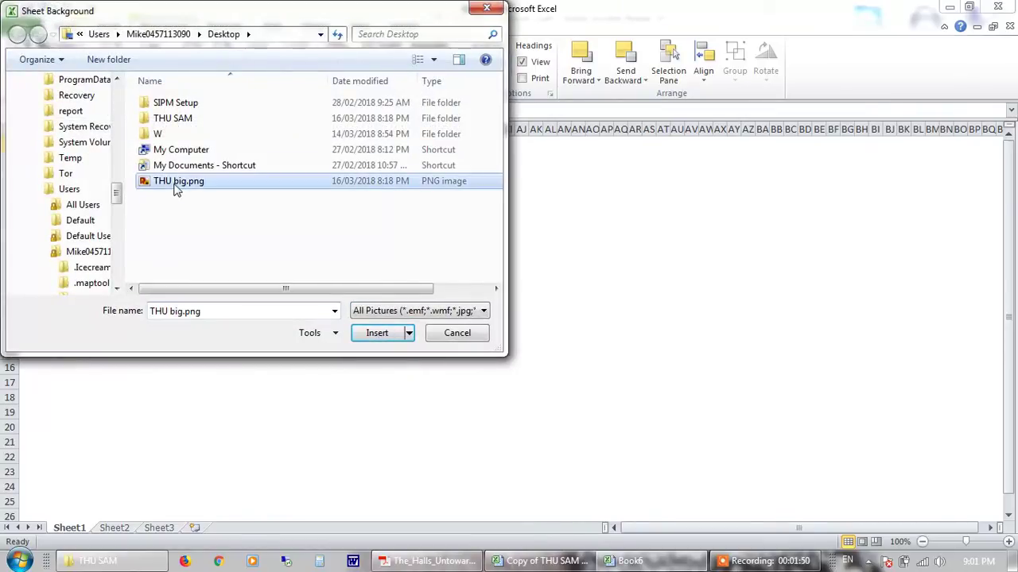
{"action": "left_click", "coordinate": [382, 331]}
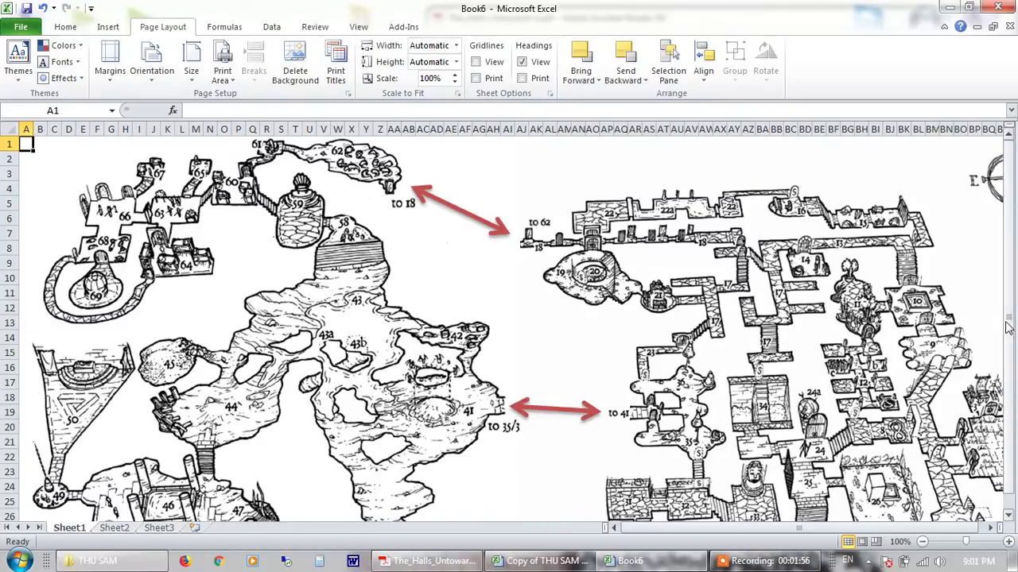
- Fill every cell of the sheet with the darkest shade of white, a dark gray, to cover the background map
{"action": "left_click_drag", "start_coordinate": [1010, 313], "coordinate": [1011, 477]}
{"action": "left_click", "coordinate": [1009, 516]}
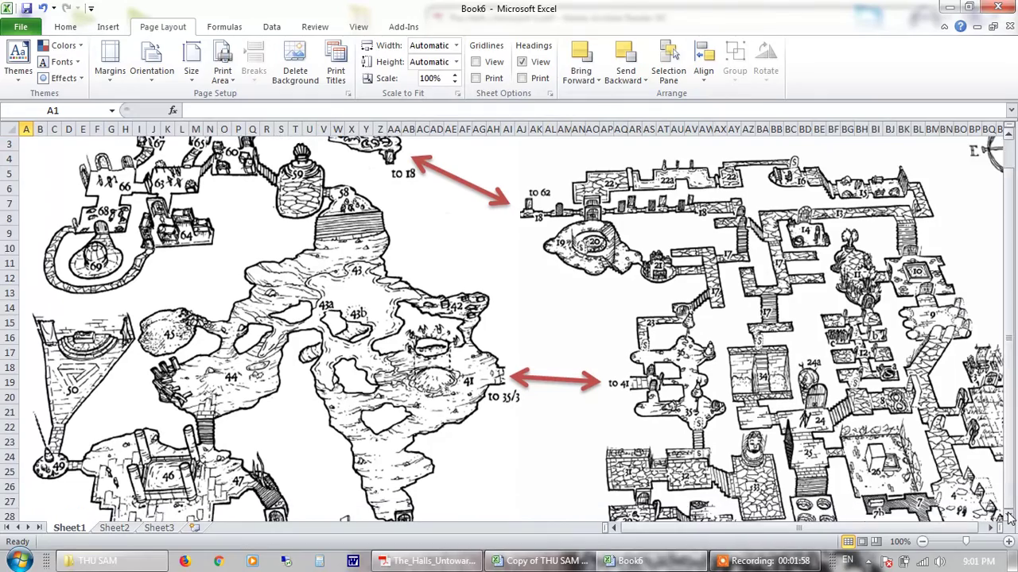
{"action": "left_click_drag", "start_coordinate": [1008, 515], "coordinate": [1008, 511]}
{"action": "left_click_drag", "start_coordinate": [1009, 476], "coordinate": [996, 127]}
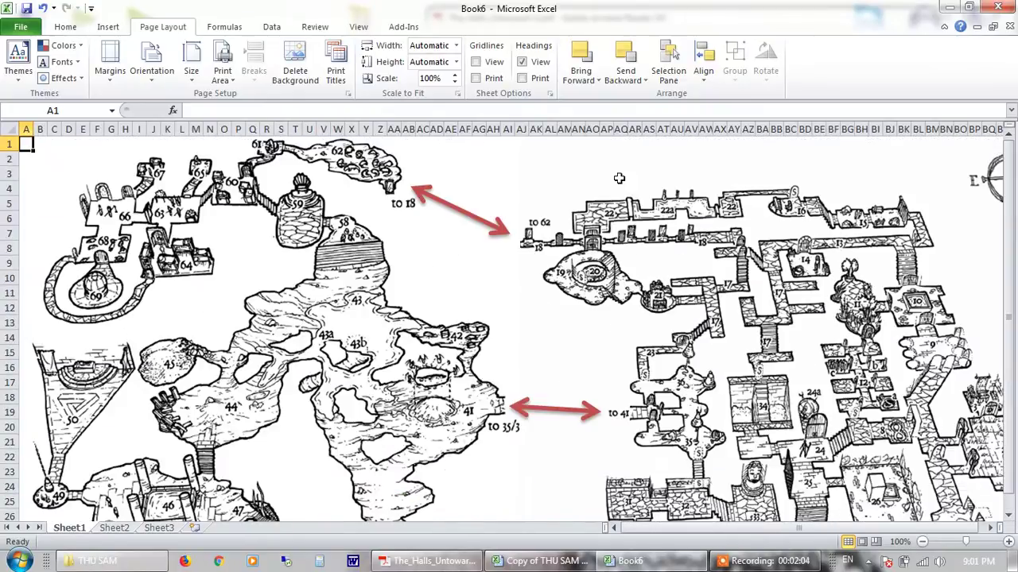
{"action": "left_click", "coordinate": [11, 130]}
{"action": "left_click", "coordinate": [65, 26]}
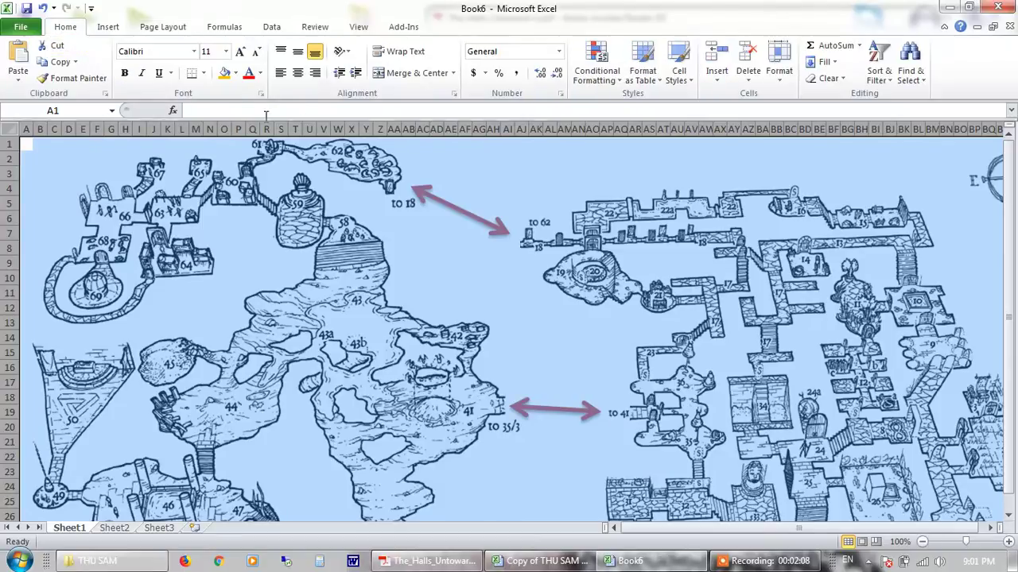
{"action": "left_click", "coordinate": [235, 73]}
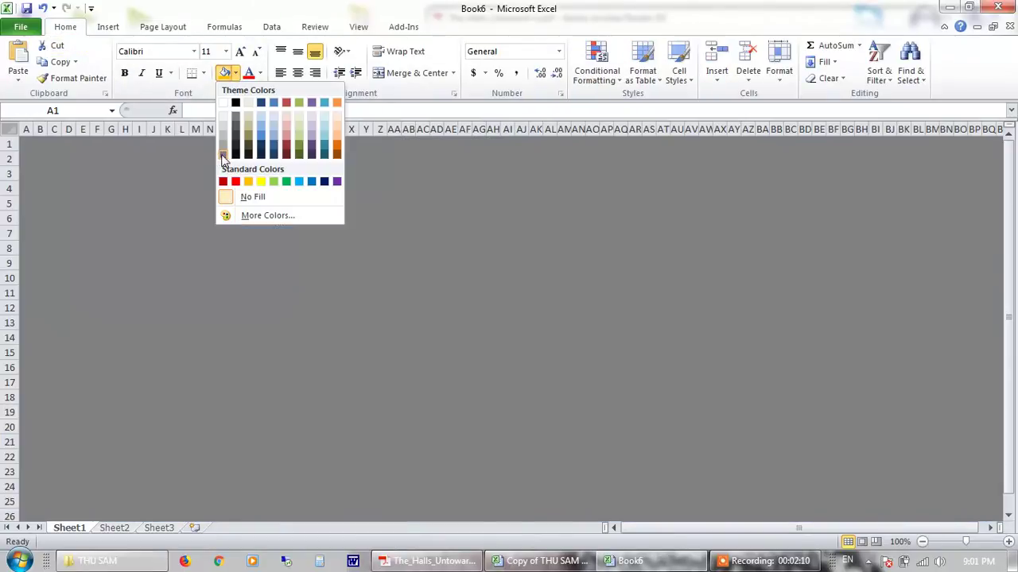
{"action": "left_click", "coordinate": [223, 156]}
{"action": "left_click", "coordinate": [186, 257]}
- Remove the fill from cells A1:CC43 so that the background map shows through there
{"action": "left_click_drag", "start_coordinate": [29, 141], "coordinate": [946, 502]}
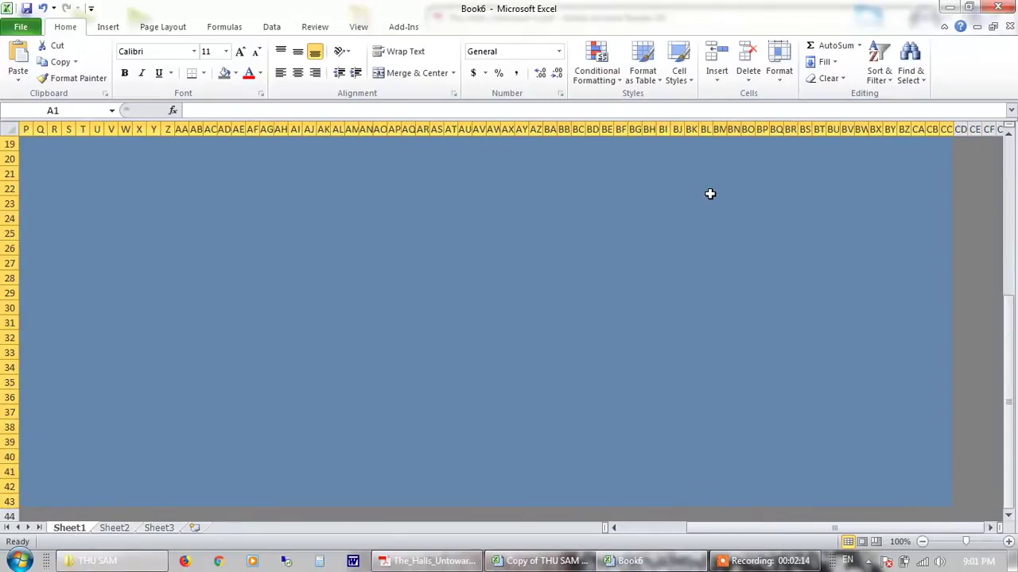
{"action": "left_click", "coordinate": [235, 72]}
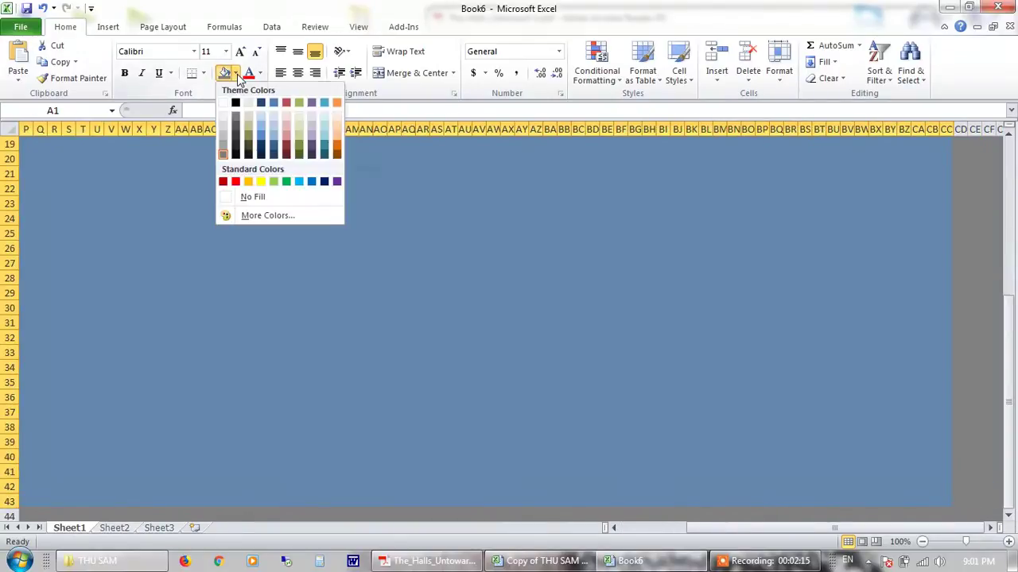
{"action": "left_click", "coordinate": [253, 197]}
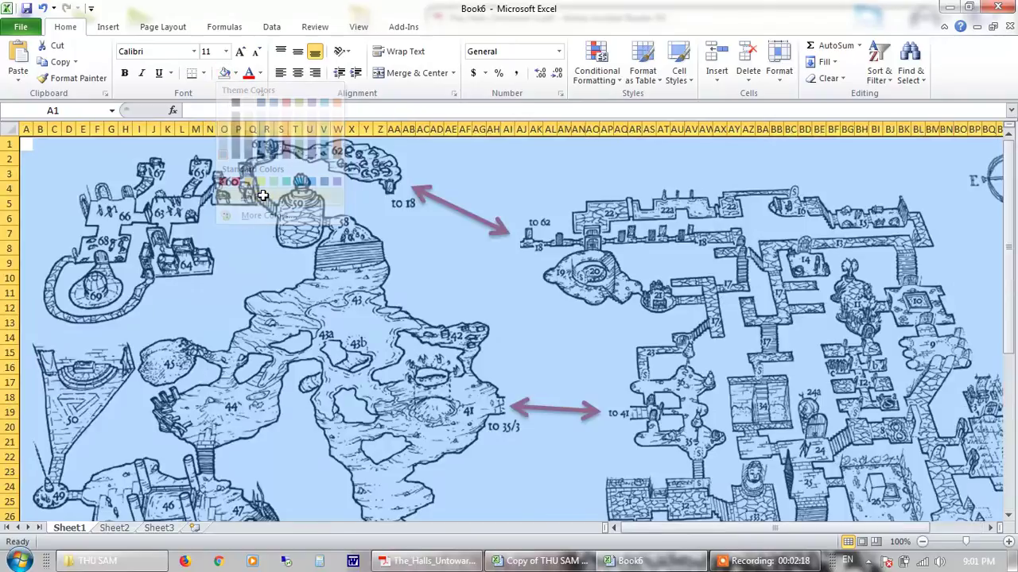
- Fill cells BY1:CC26 with dark gray to cover the repeated map beside the West Exit
{"action": "left_click_drag", "start_coordinate": [662, 527], "coordinate": [715, 527]}
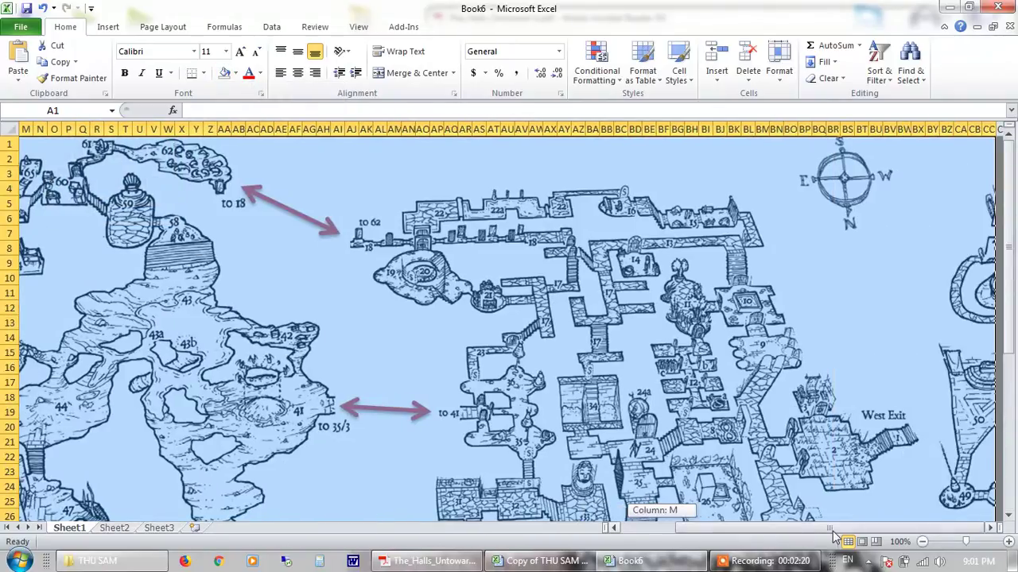
{"action": "left_click", "coordinate": [976, 489]}
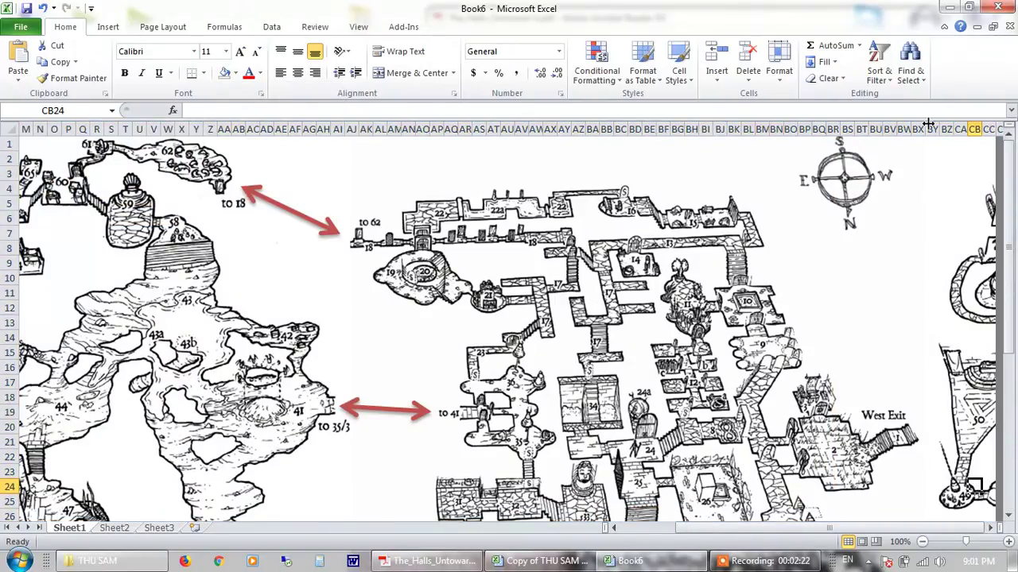
{"action": "left_click_drag", "start_coordinate": [990, 515], "coordinate": [924, 135]}
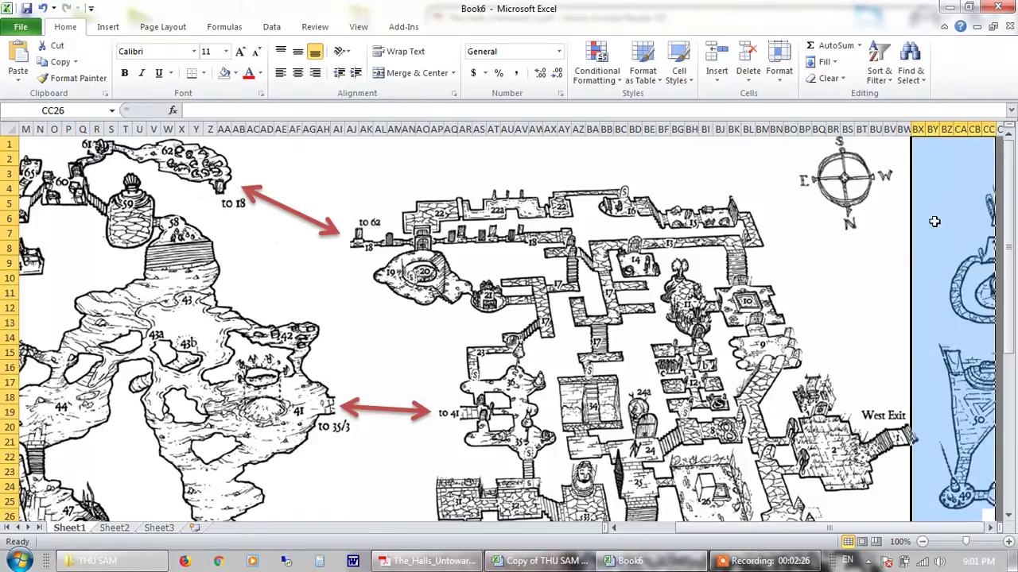
{"action": "left_click", "coordinate": [931, 233]}
{"action": "left_click_drag", "start_coordinate": [991, 513], "coordinate": [931, 117]}
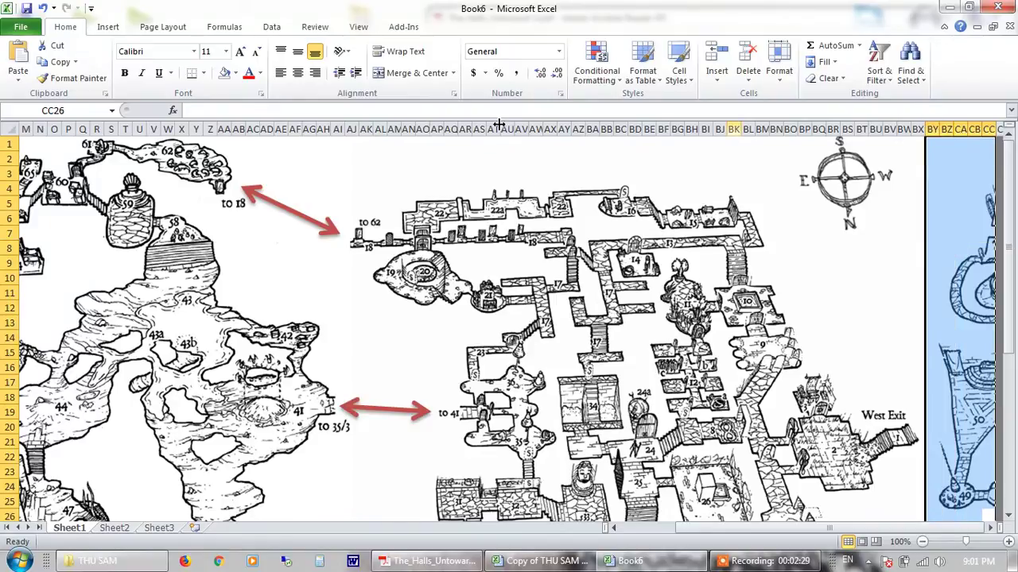
{"action": "left_click", "coordinate": [235, 72]}
{"action": "left_click", "coordinate": [224, 154]}
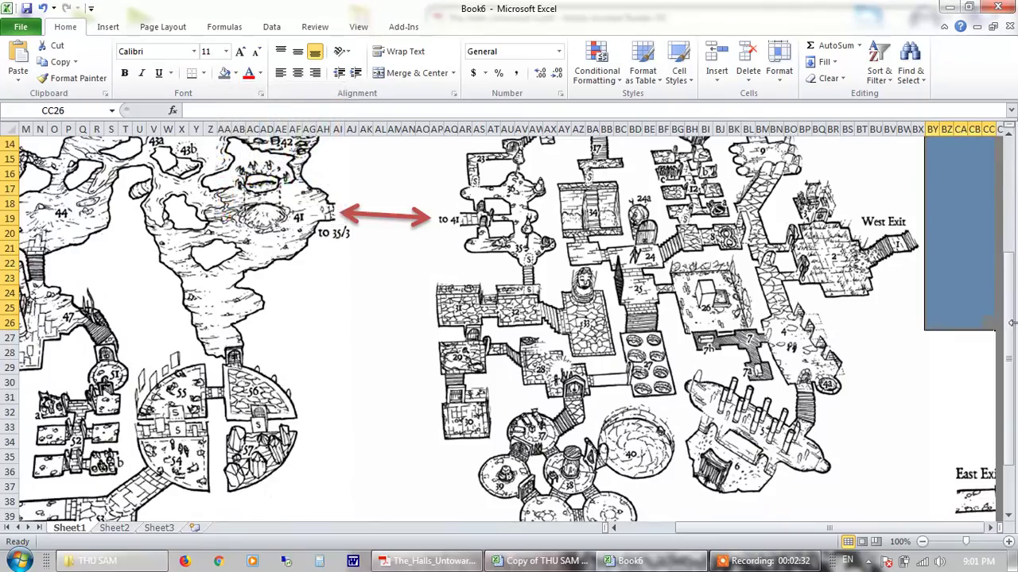
- Extend the dark gray fill down columns BY to CC over rows 25 to 44
{"action": "left_click", "coordinate": [971, 299]}
{"action": "left_click_drag", "start_coordinate": [931, 293], "coordinate": [988, 513]}
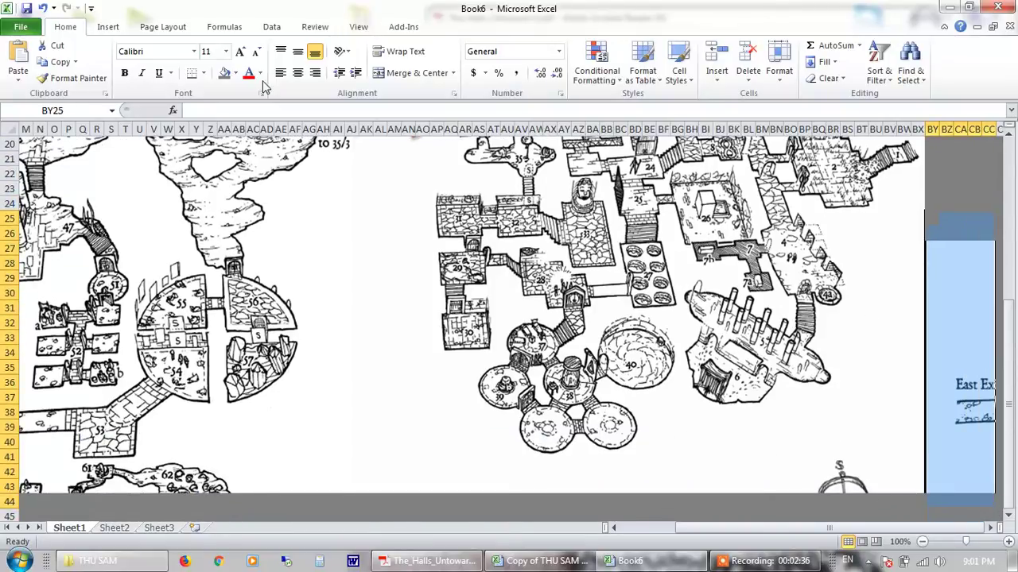
{"action": "left_click", "coordinate": [225, 74]}
- Fill cells A42:BY44 with dark gray to cover the repeated strip below the map
{"action": "left_click", "coordinate": [832, 488]}
{"action": "left_click_drag", "start_coordinate": [931, 501], "coordinate": [5, 473]}
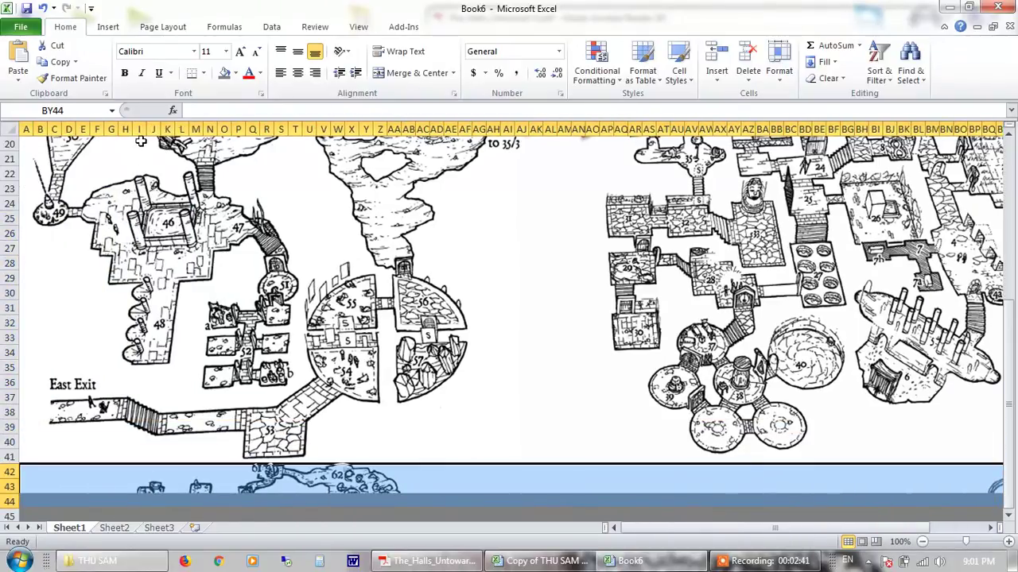
{"action": "left_click", "coordinate": [224, 74]}
- Fill cell AO10, on room 20 of the map, with the standard orange color
{"action": "left_click_drag", "start_coordinate": [793, 529], "coordinate": [648, 527]}
{"action": "left_click_drag", "start_coordinate": [1008, 397], "coordinate": [986, 211]}
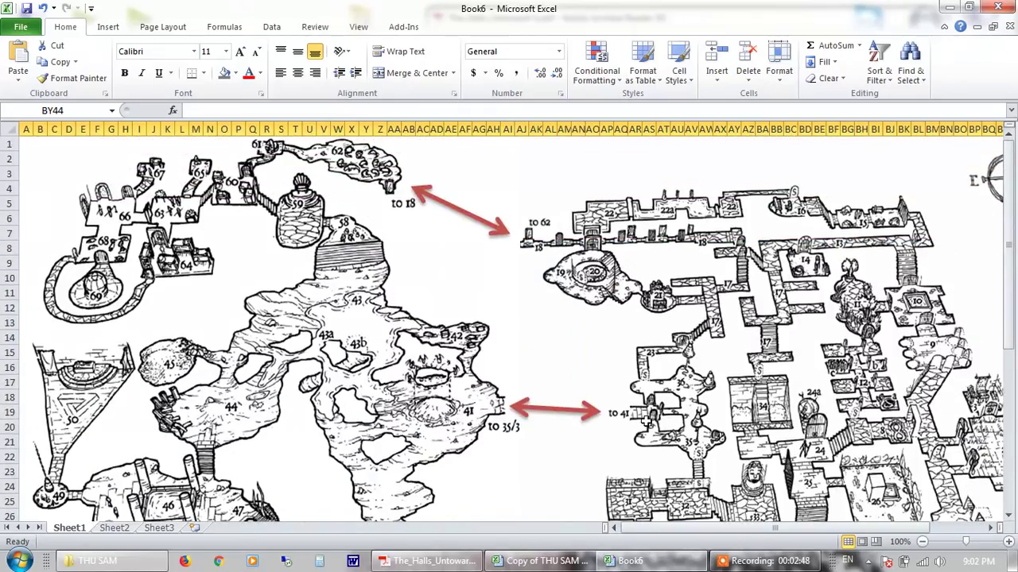
{"action": "left_click", "coordinate": [596, 272]}
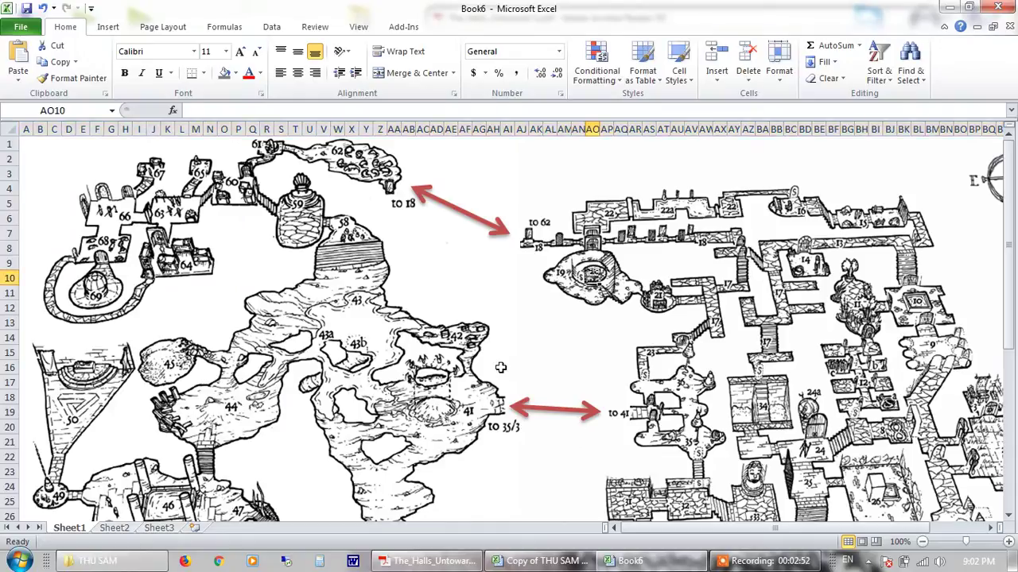
{"action": "left_click", "coordinate": [236, 72]}
{"action": "left_click", "coordinate": [249, 181]}
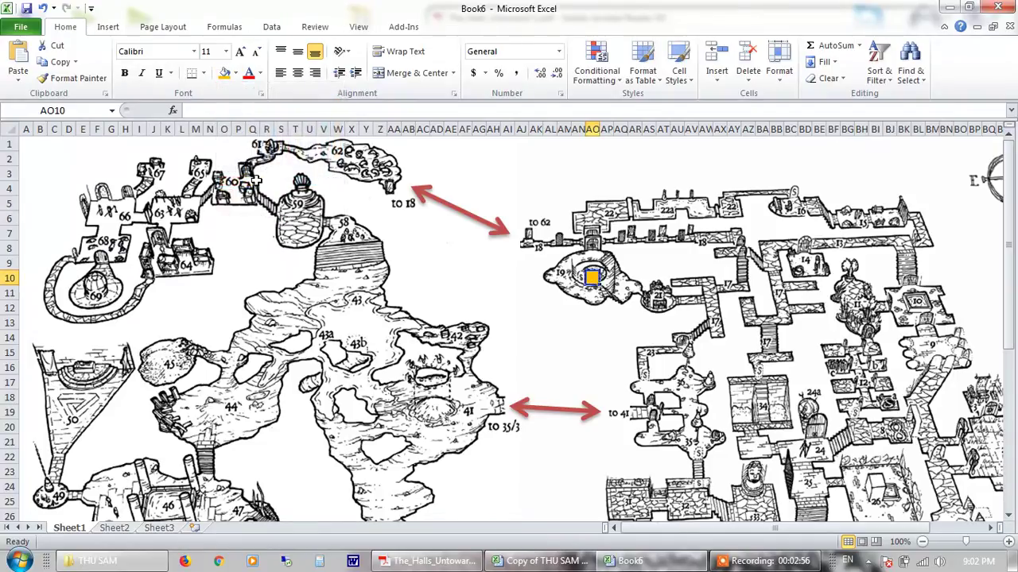
- Label the orange cell AO10 with the room number 20
{"action": "left_click", "coordinate": [217, 113]}
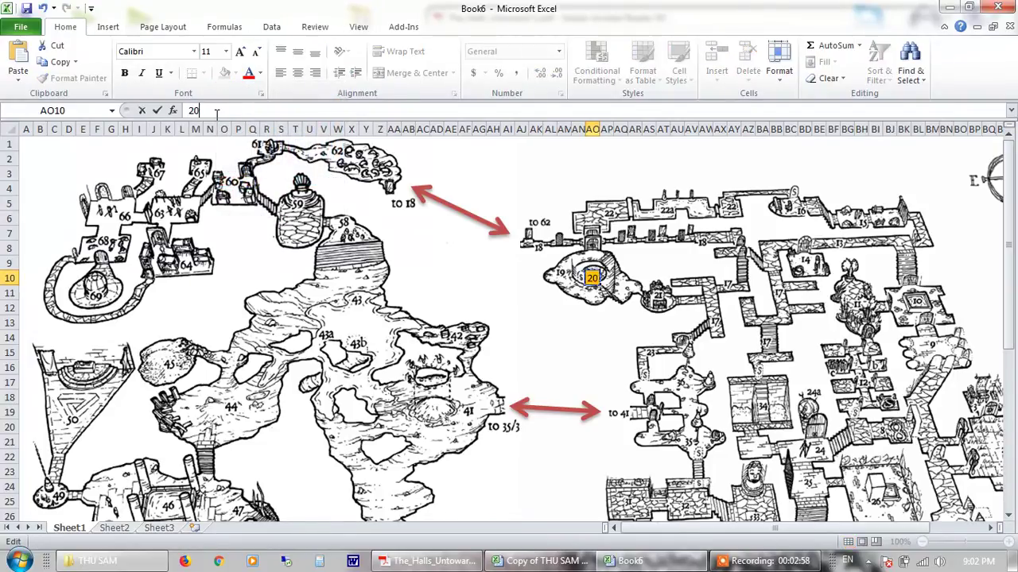
{"action": "key", "text": "Return"}
{"action": "left_click", "coordinate": [593, 277]}
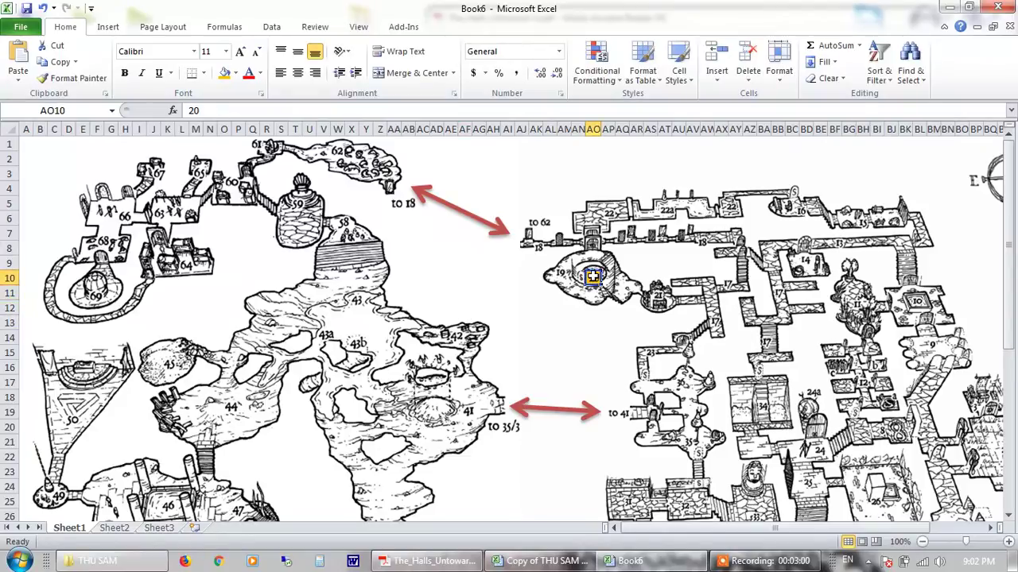
{"action": "left_click", "coordinate": [550, 322]}
- Add a comment to cell AO10, clear its default author text, and enlarge its box to reach about column BK, row 23
{"action": "left_click", "coordinate": [593, 277]}
{"action": "right_click", "coordinate": [593, 275]}
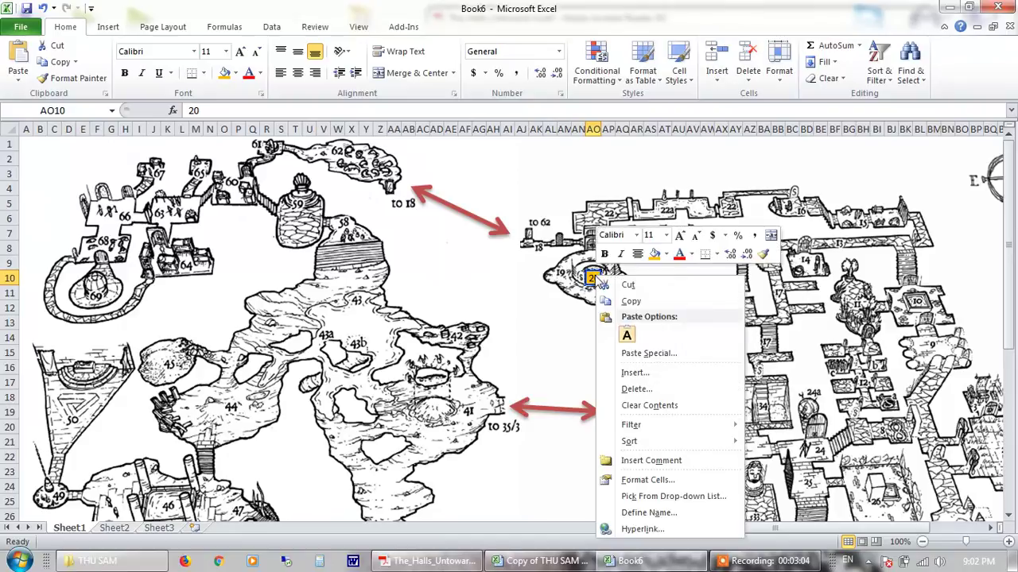
{"action": "left_click", "coordinate": [650, 461]}
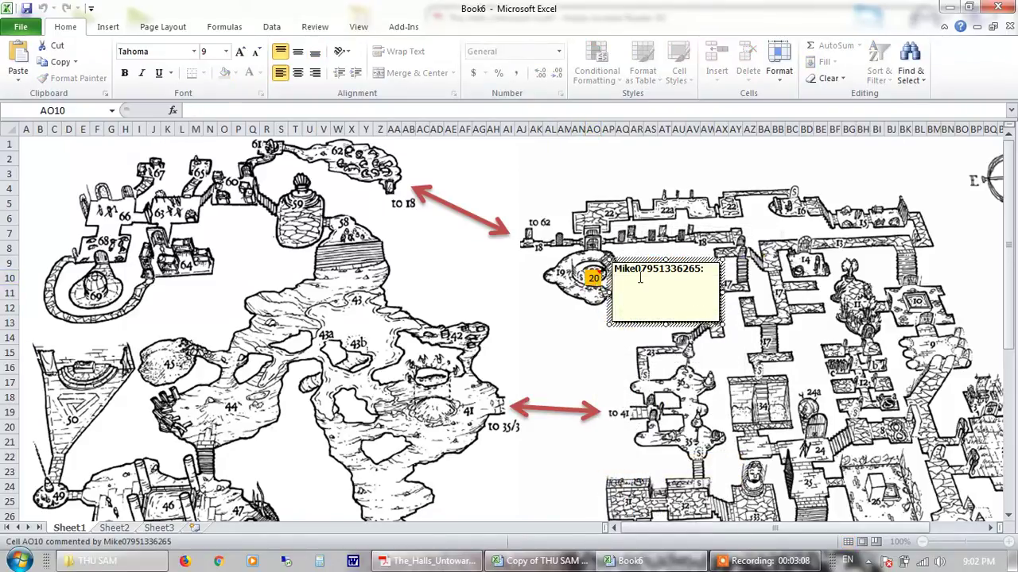
{"action": "left_click_drag", "start_coordinate": [640, 278], "coordinate": [620, 254]}
{"action": "key", "text": "BackSpace"}
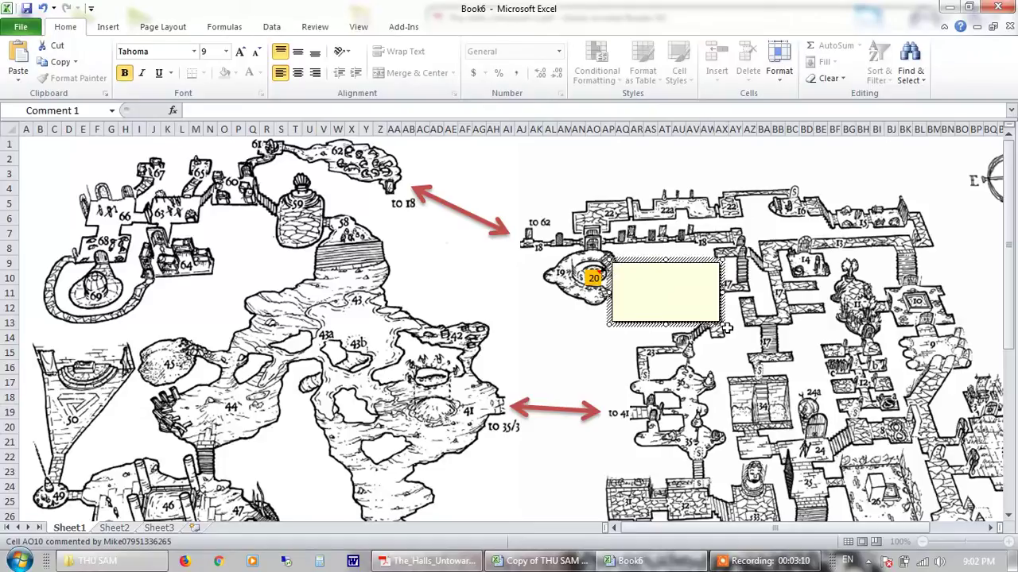
{"action": "left_click_drag", "start_coordinate": [721, 324], "coordinate": [914, 481]}
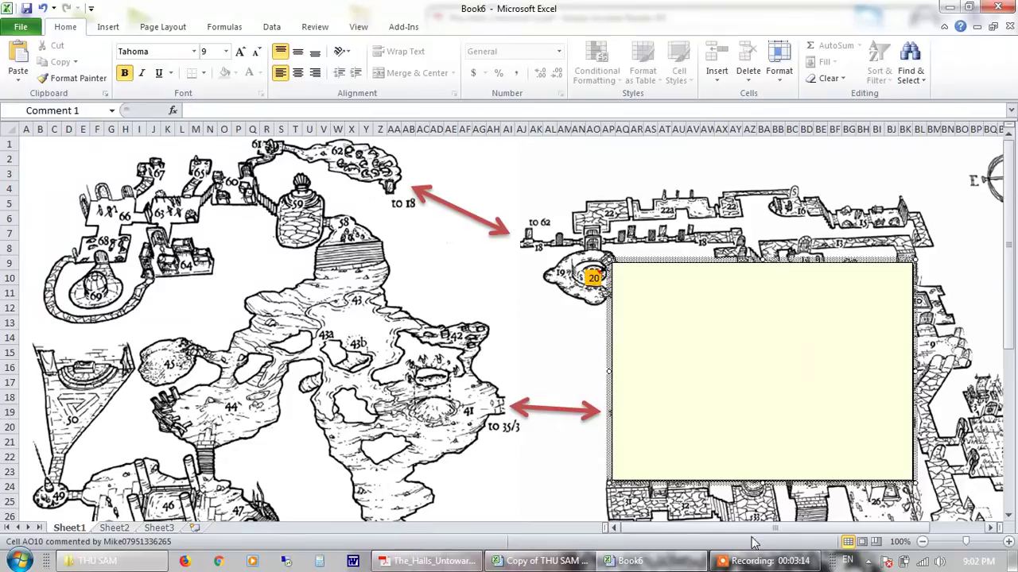
- Switch to The_Halls_Untoward-1.pdf in Acrobat Reader and copy the full "20. Portal of Dread" entry, including its heading
{"action": "left_click", "coordinate": [419, 566]}
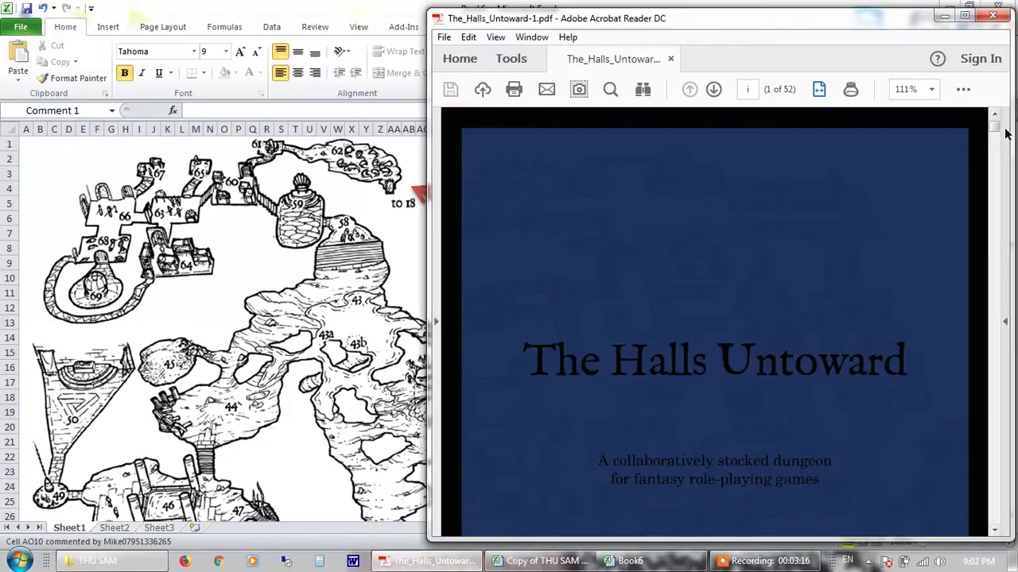
{"action": "scroll", "coordinate": [994, 150], "scroll_direction": "down", "scroll_amount": 5}
{"action": "left_click_drag", "start_coordinate": [994, 150], "coordinate": [1002, 276]}
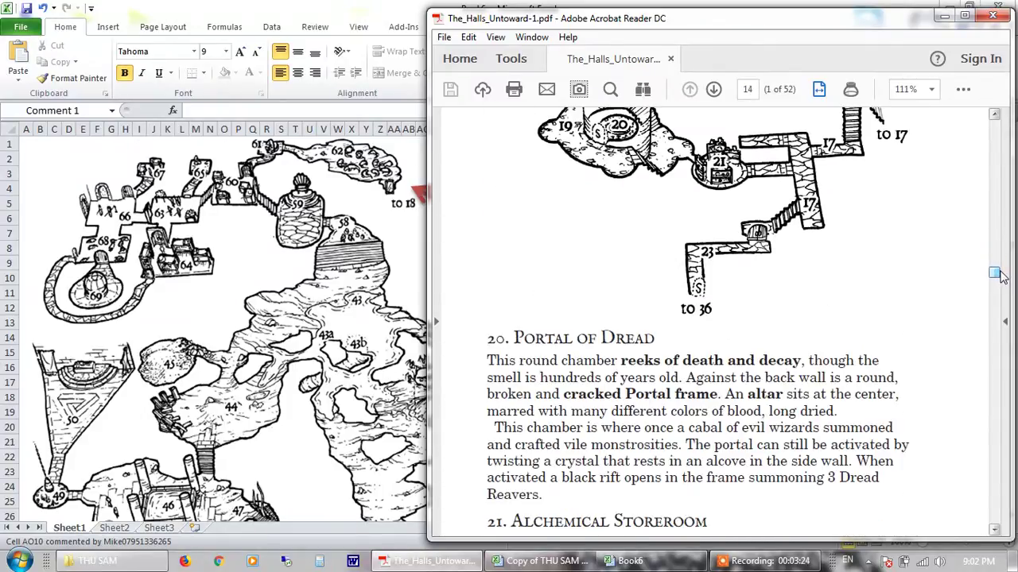
{"action": "left_click_drag", "start_coordinate": [561, 477], "coordinate": [486, 478]}
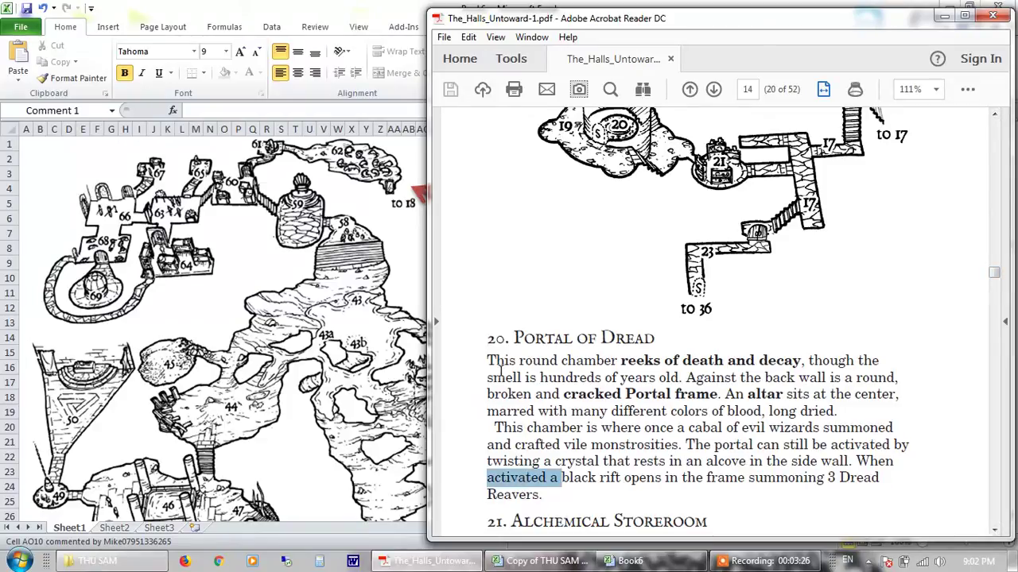
{"action": "left_click_drag", "start_coordinate": [489, 343], "coordinate": [539, 494]}
{"action": "key", "text": "ctrl+c"}
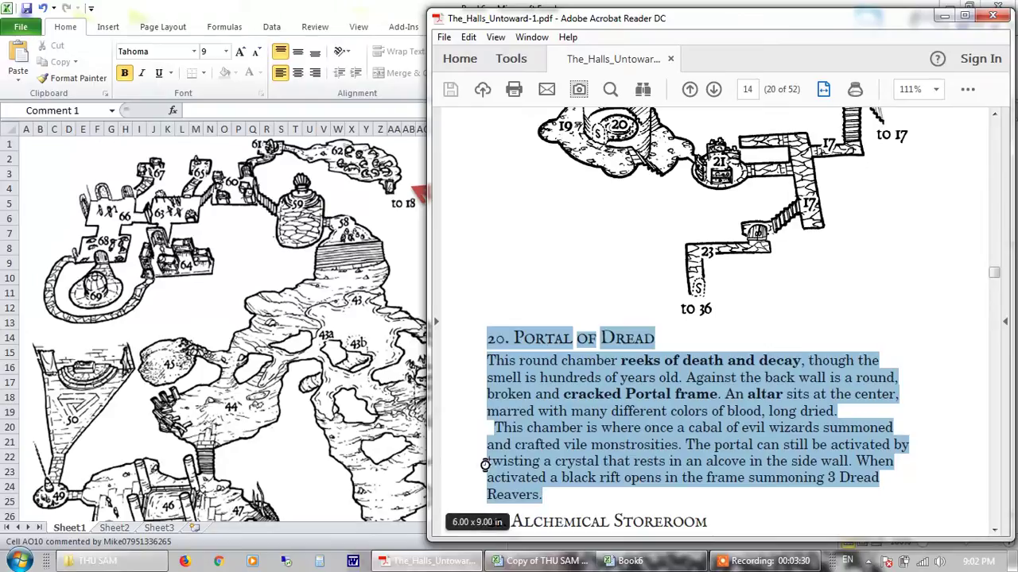
- Back in Book6, paste the copied entry into the AO10 comment and add a blank line below its title
{"action": "left_click", "coordinate": [275, 299]}
{"action": "key", "text": "ctrl+v"}
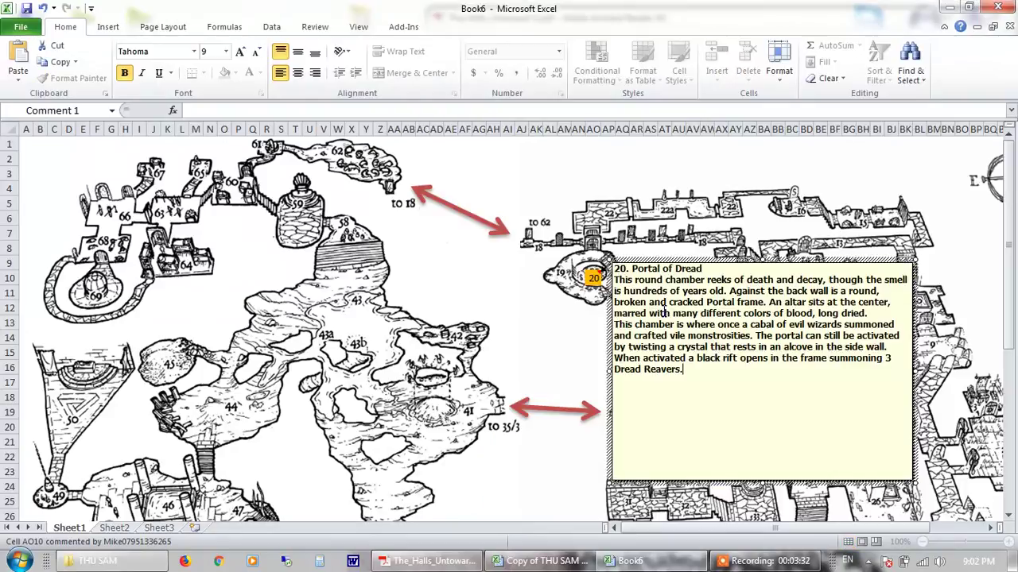
{"action": "key", "text": "Return"}
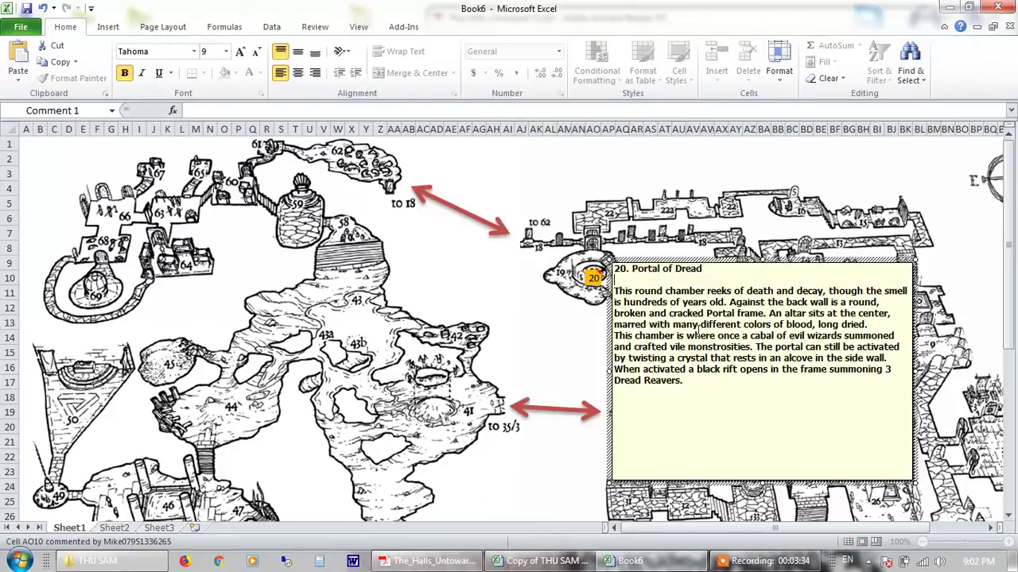
- Remove the bold formatting from the description paragraphs below the comment's title
{"action": "left_click_drag", "start_coordinate": [697, 380], "coordinate": [616, 289]}
{"action": "key", "text": "ctrl+b"}
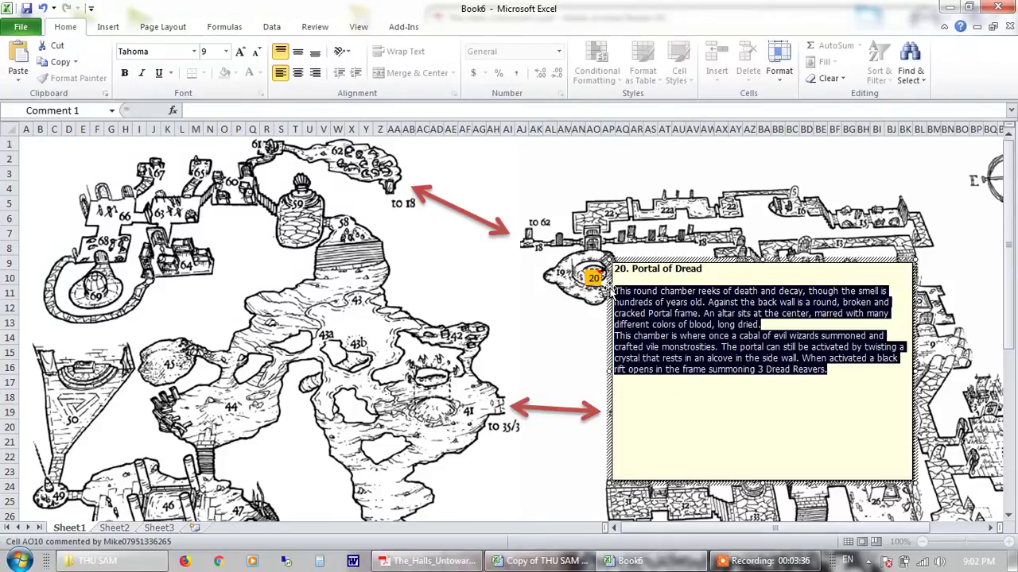
{"action": "left_click", "coordinate": [825, 372]}
- Set all of the AO10 comment's text to font size 11 and finish editing the comment
{"action": "left_click_drag", "start_coordinate": [834, 379], "coordinate": [561, 264]}
{"action": "left_click", "coordinate": [226, 51]}
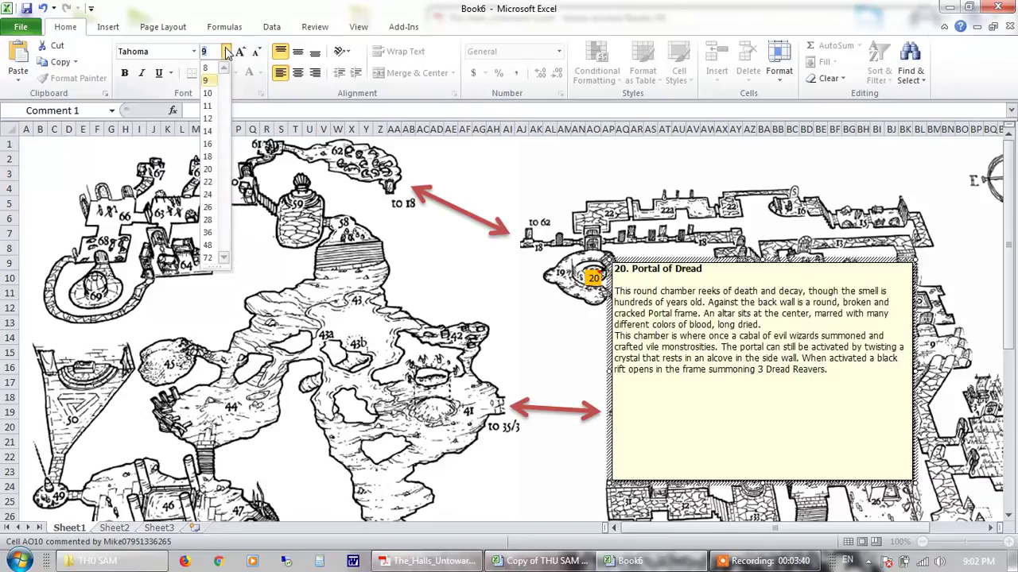
{"action": "left_click", "coordinate": [205, 105]}
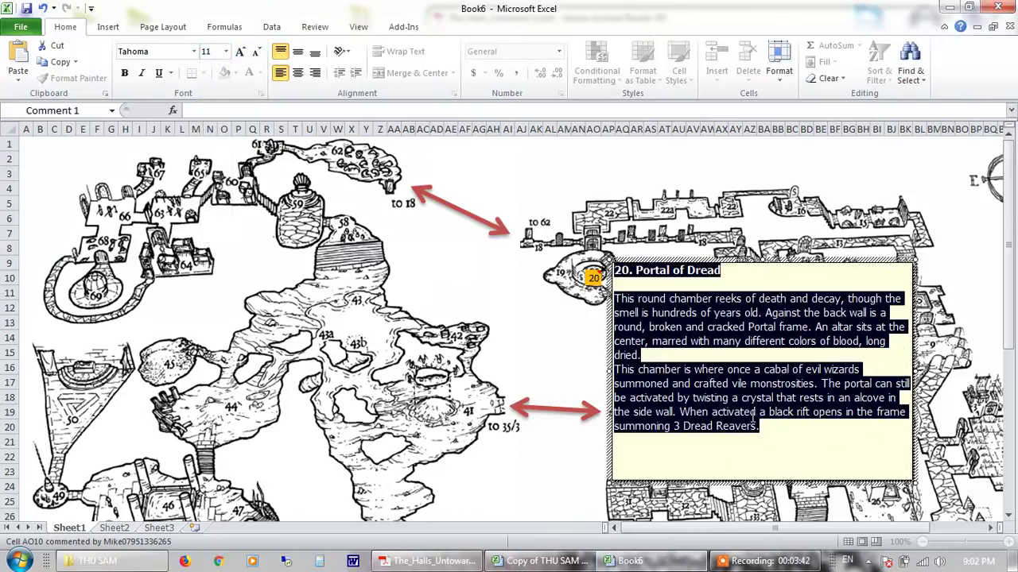
{"action": "left_click", "coordinate": [747, 440]}
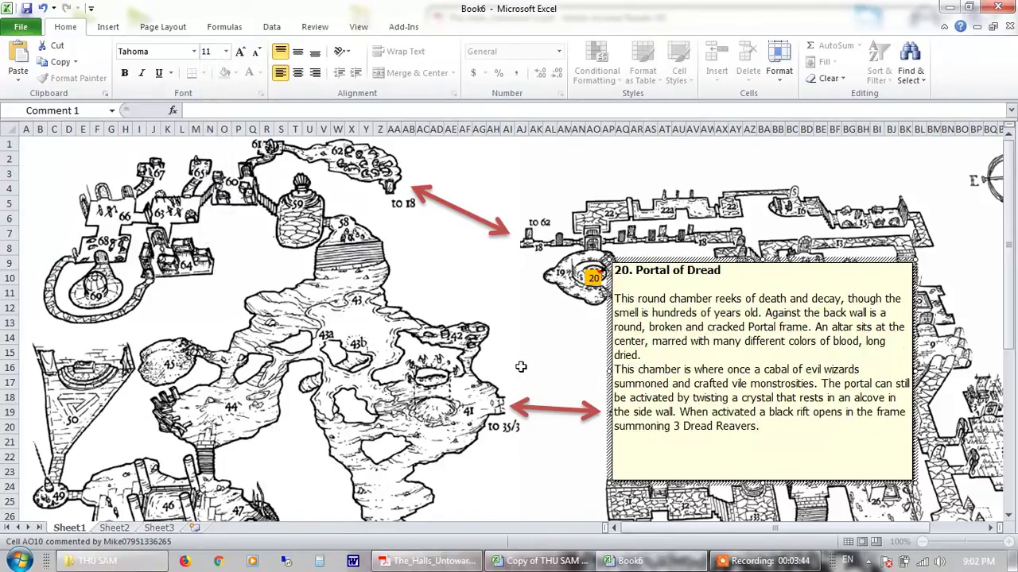
{"action": "left_click", "coordinate": [583, 299]}
{"action": "left_click", "coordinate": [353, 298]}
- Fill cell T5, on room 59 of the map, with orange and label it 59
{"action": "left_click", "coordinate": [297, 203]}
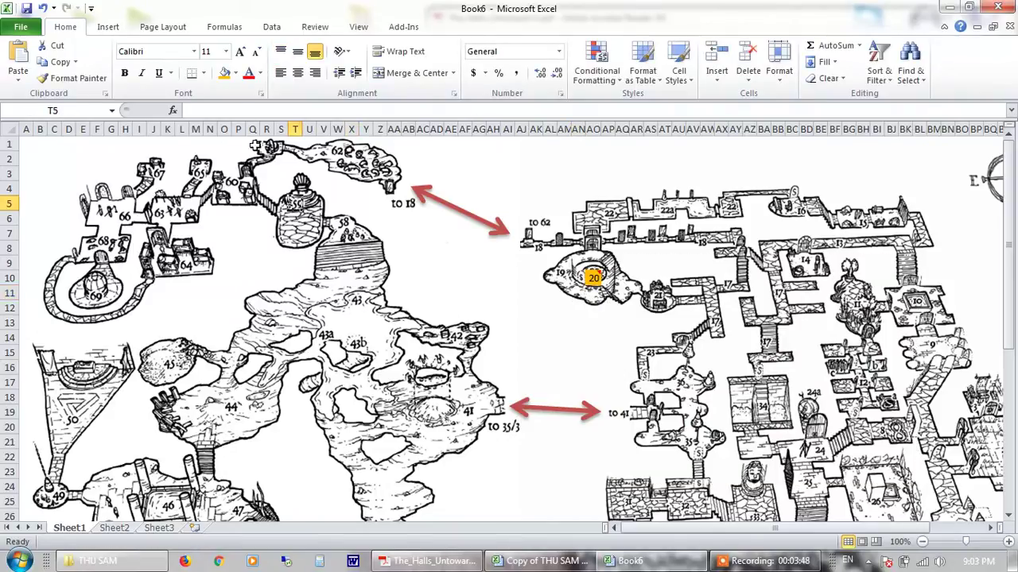
{"action": "left_click", "coordinate": [224, 72]}
{"action": "type", "text": "5"}
{"action": "left_click", "coordinate": [307, 386]}
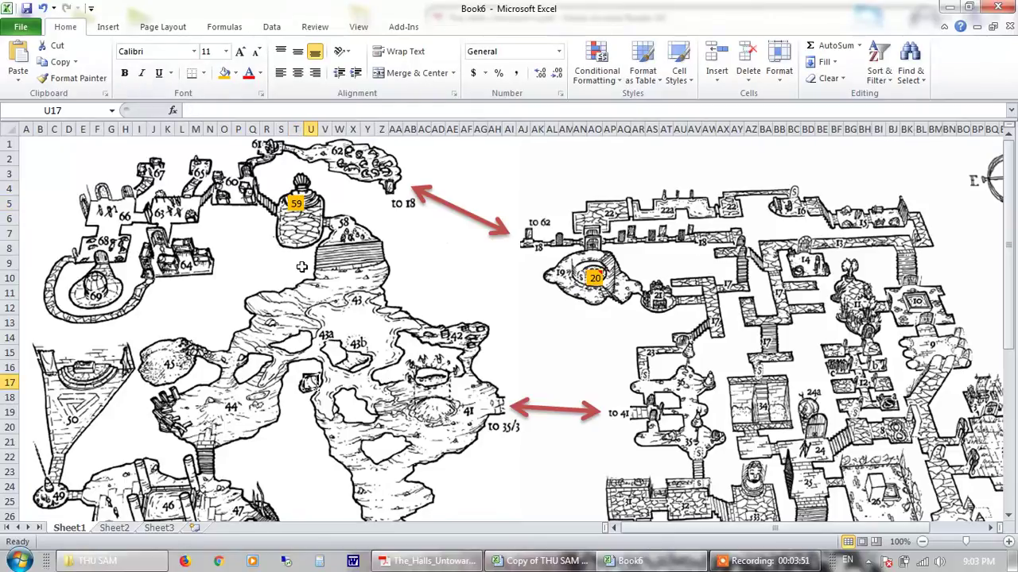
- Add a comment to cell T5, delete its default author text, and leave the comment box
{"action": "right_click", "coordinate": [294, 205]}
{"action": "left_click", "coordinate": [342, 391]}
{"action": "left_click_drag", "start_coordinate": [374, 195], "coordinate": [314, 193]}
{"action": "key", "text": "Delete"}
{"action": "key", "text": "Delete"}
{"action": "key", "text": "Delete"}
{"action": "key", "text": "Delete"}
{"action": "key", "text": "Delete"}
{"action": "key", "text": "Delete"}
{"action": "key", "text": "Delete"}
{"action": "key", "text": "Delete"}
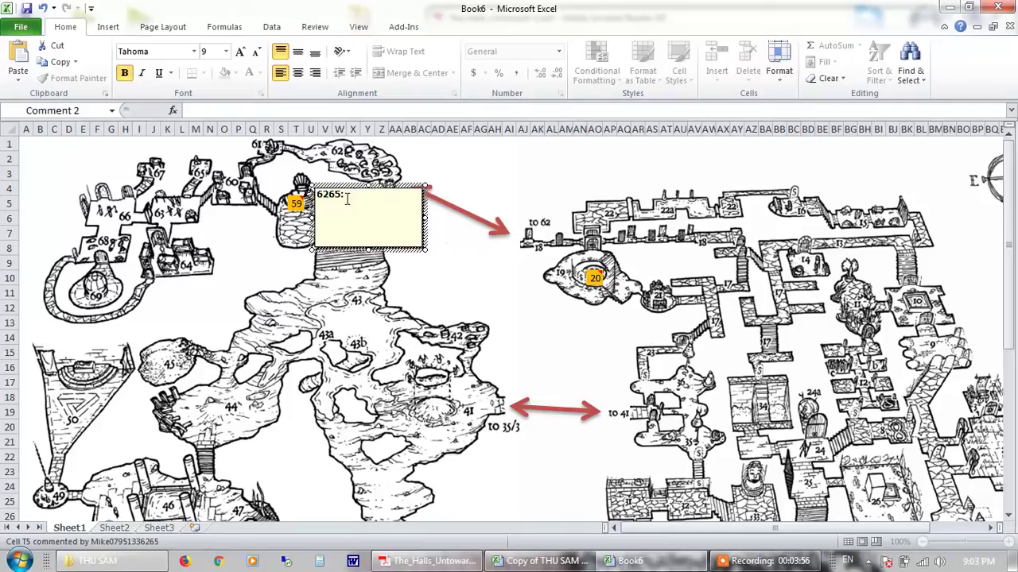
{"action": "left_click", "coordinate": [369, 340]}
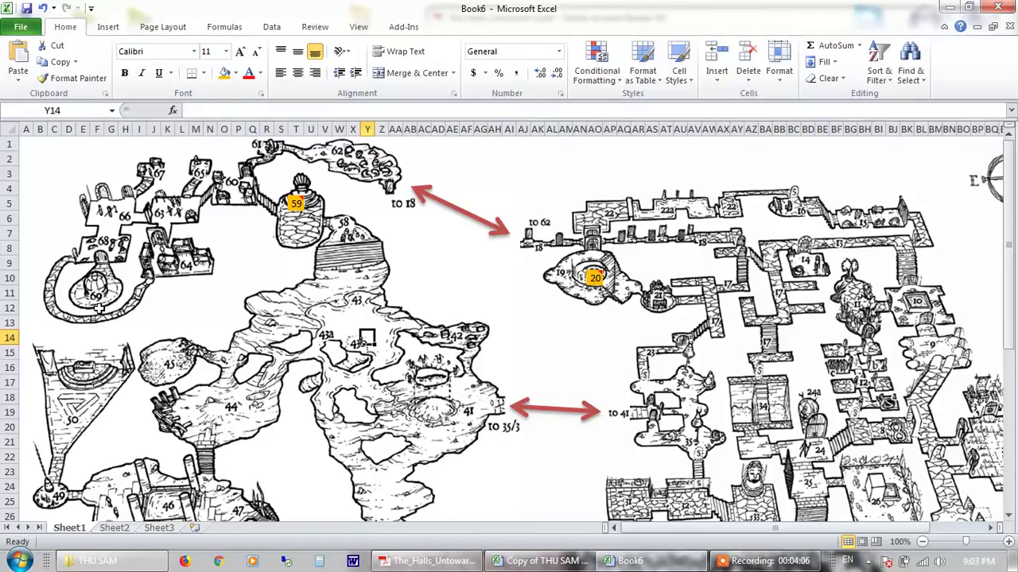
- Switch to the finished workbook Copy of THU SAM 180317 and look over its Cover sheet
{"action": "left_click", "coordinate": [547, 566]}
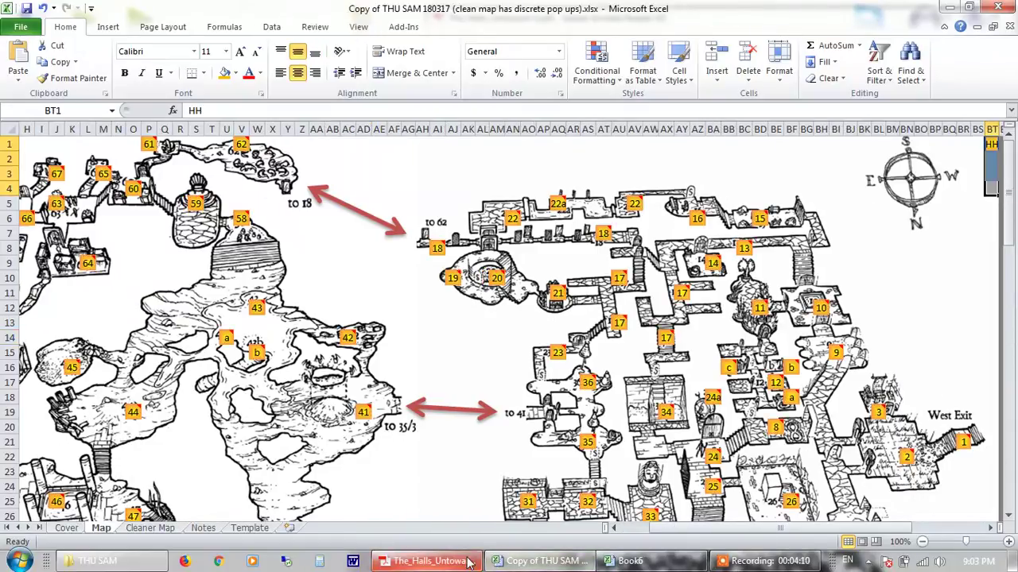
{"action": "left_click", "coordinate": [68, 529]}
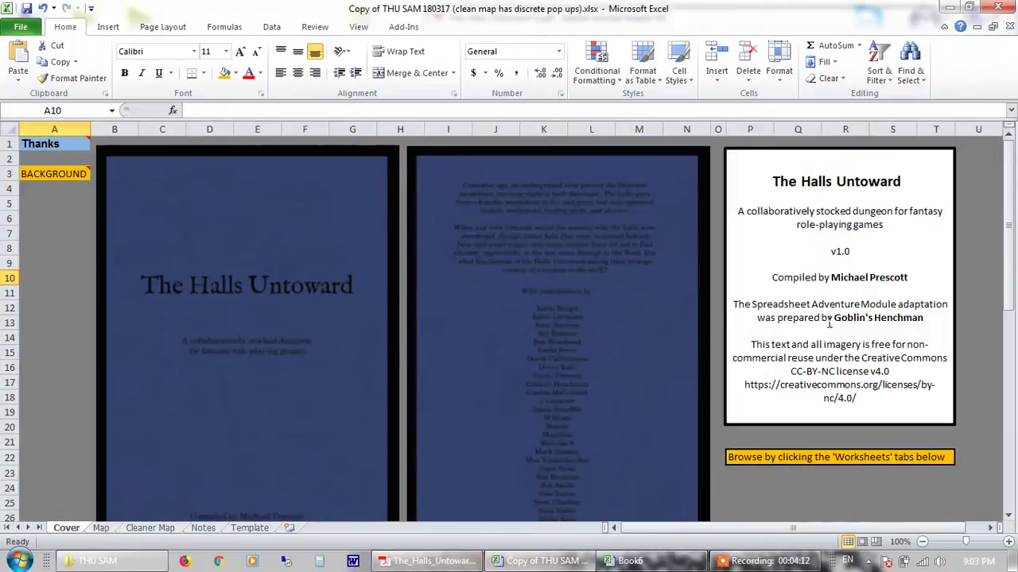
{"action": "mouse_move", "coordinate": [1008, 198]}
{"action": "left_mouse_down"}
{"action": "mouse_move", "coordinate": [1008, 228]}
{"action": "mouse_move", "coordinate": [1008, 196]}
{"action": "left_mouse_up"}
{"action": "mouse_move", "coordinate": [76, 144]}
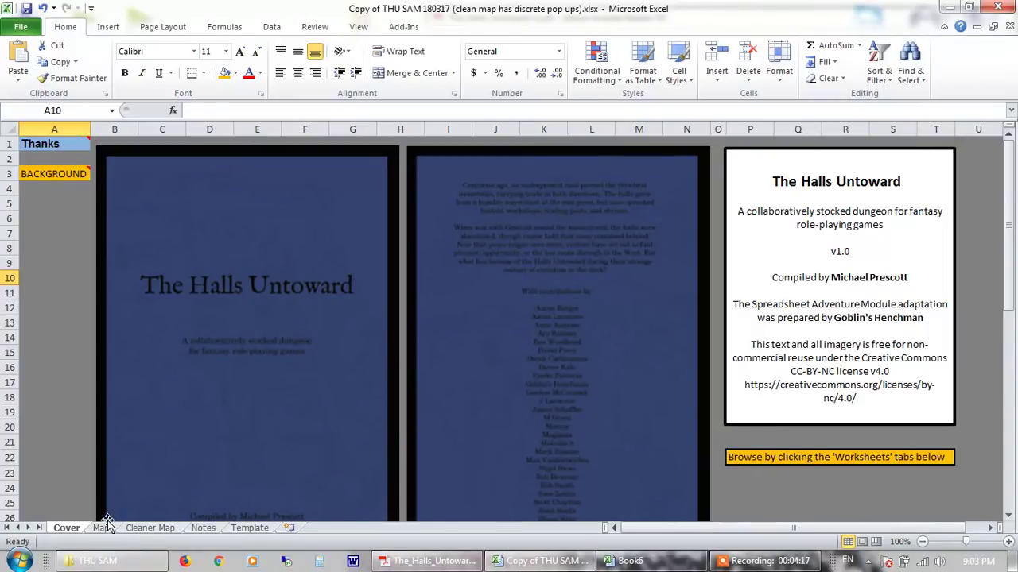
- Examine the Map sheet's numbered room cells and their pop-up comments across the dungeon
{"action": "left_click", "coordinate": [102, 529]}
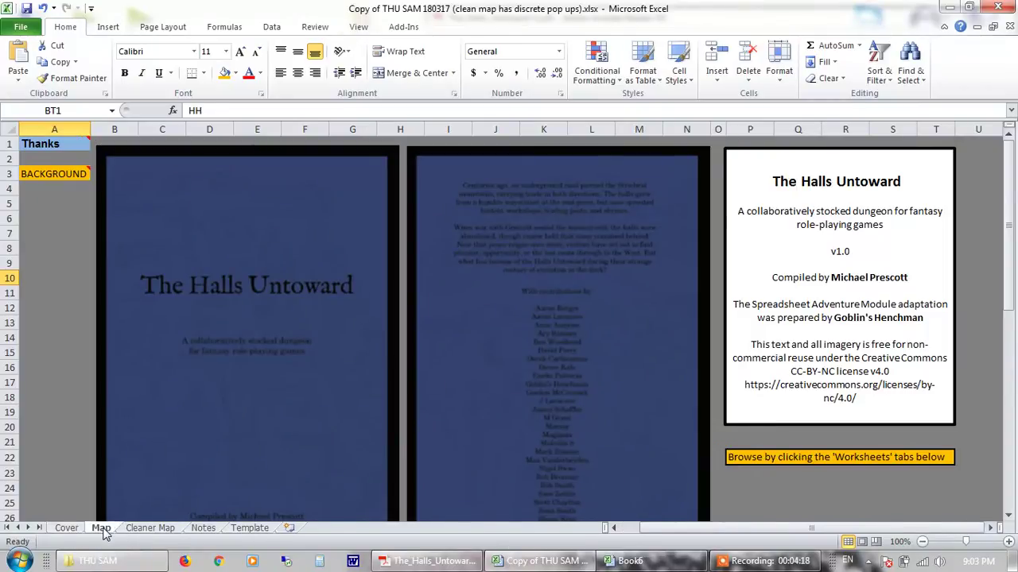
{"action": "scroll", "coordinate": [682, 528], "scroll_direction": "left", "scroll_amount": 3}
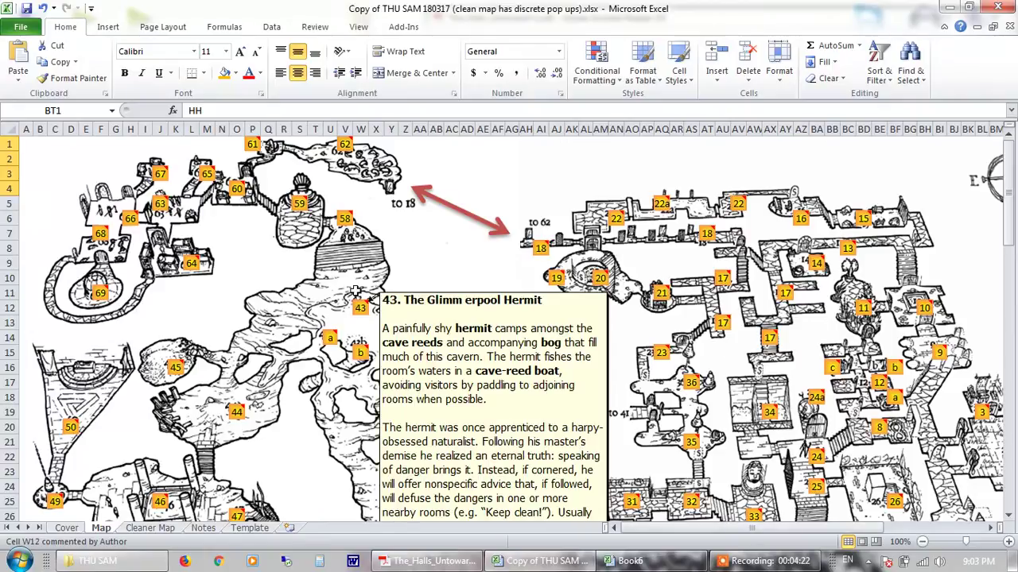
{"action": "mouse_move", "coordinate": [301, 203]}
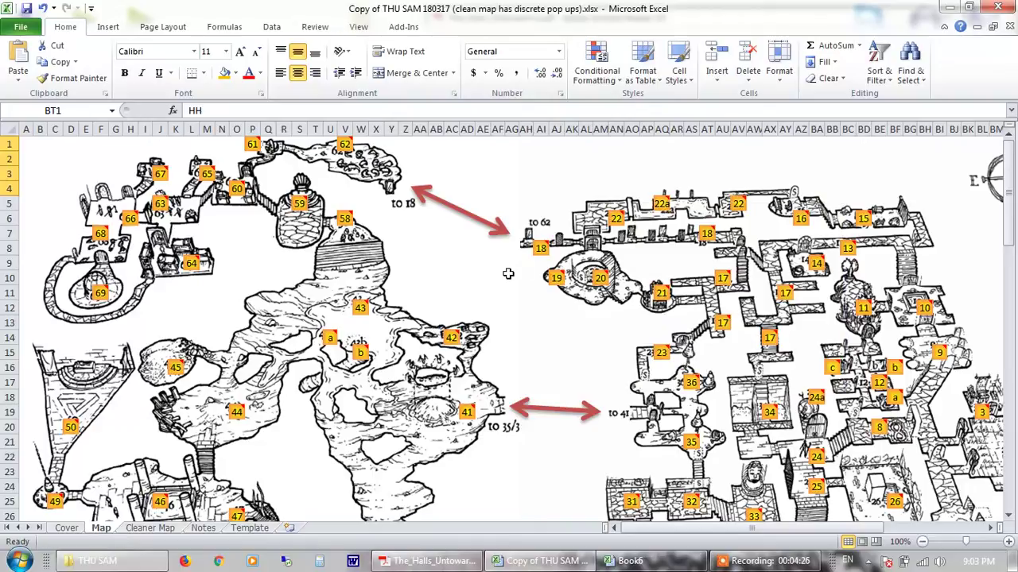
{"action": "left_click", "coordinate": [176, 363]}
{"action": "left_click", "coordinate": [193, 308]}
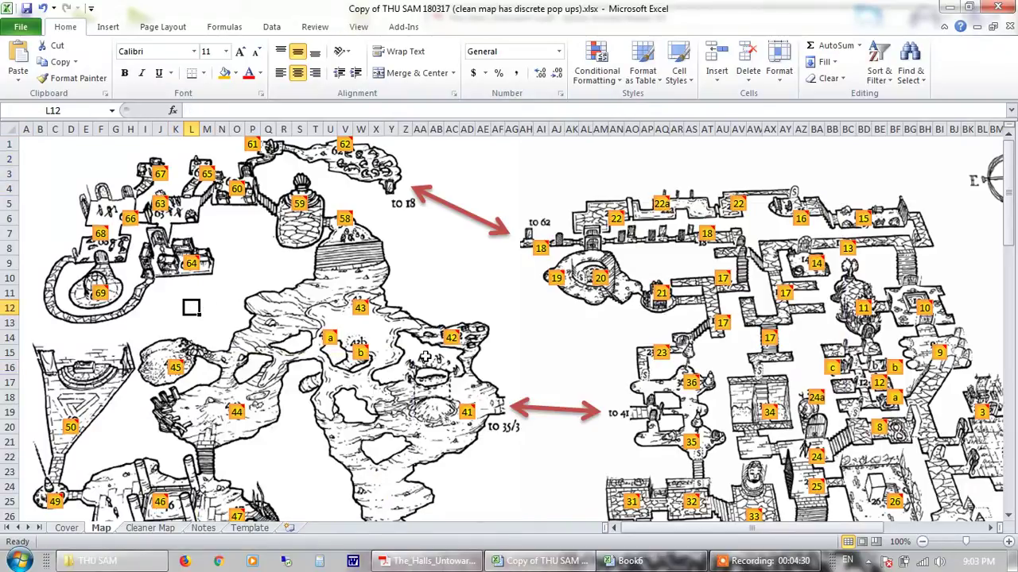
{"action": "mouse_move", "coordinate": [1010, 181]}
{"action": "left_mouse_down"}
{"action": "mouse_move", "coordinate": [1010, 290]}
{"action": "mouse_move", "coordinate": [1009, 195]}
{"action": "left_mouse_up"}
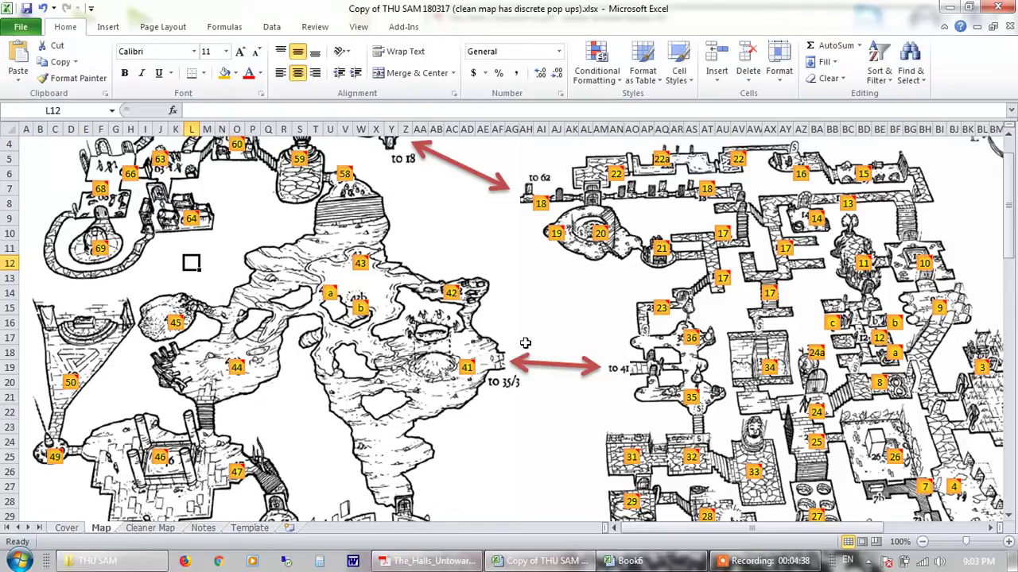
- Review the Cleaner Map and Notes sheets, read the ADVENTURE BACKGROUND comment, and return to the Map sheet
{"action": "left_click", "coordinate": [149, 528]}
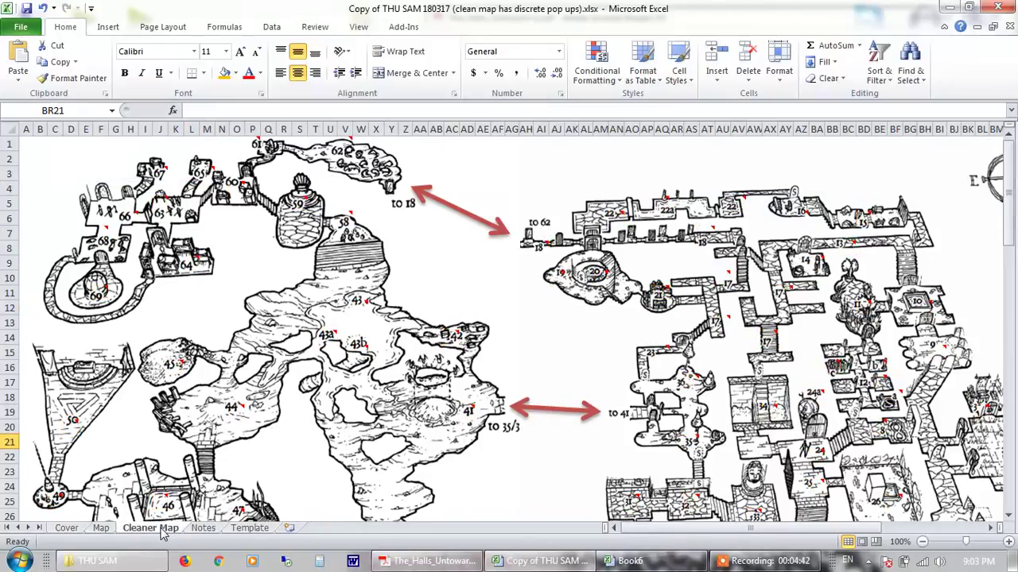
{"action": "left_click", "coordinate": [203, 529]}
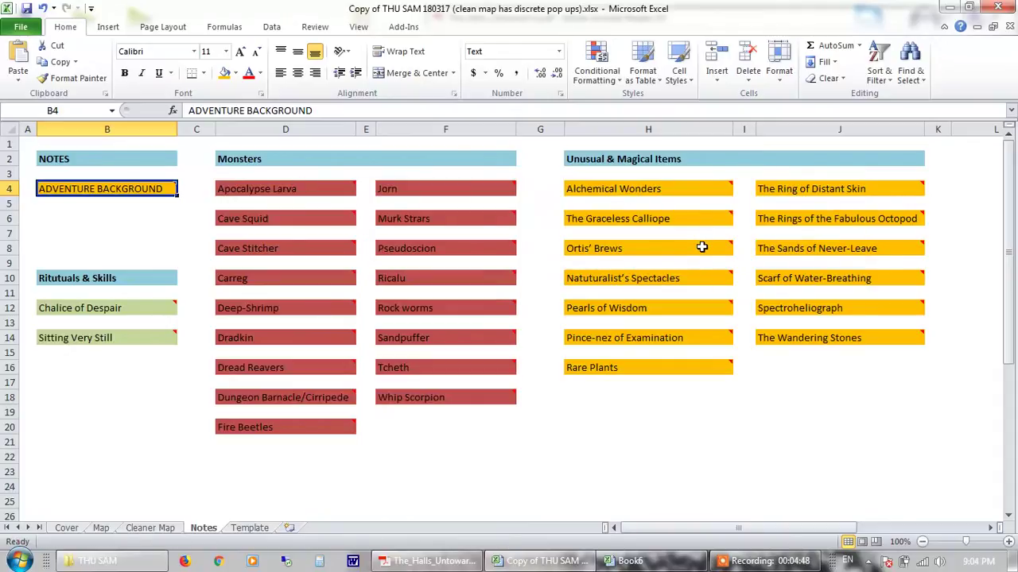
{"action": "mouse_move", "coordinate": [161, 188]}
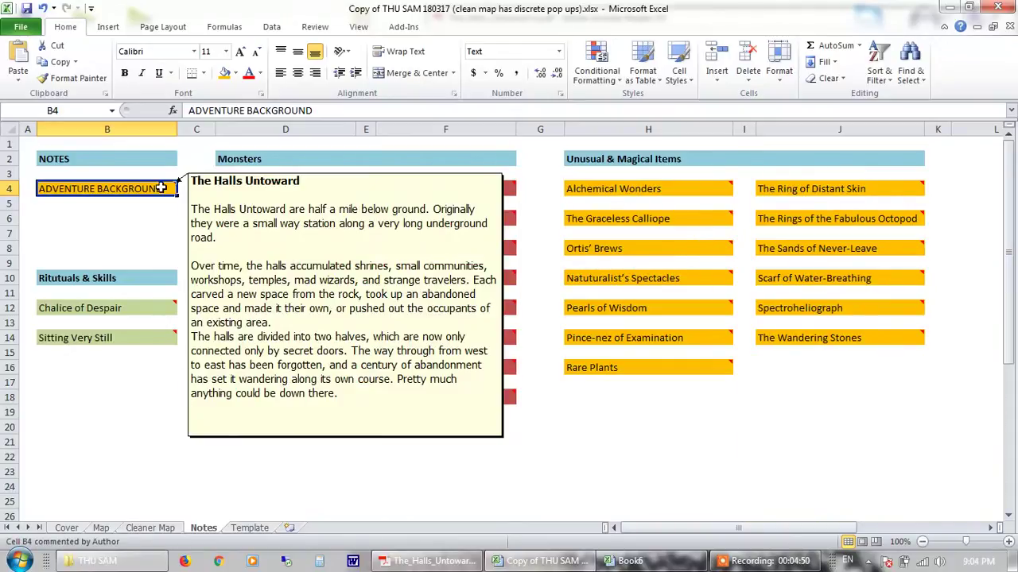
{"action": "left_click", "coordinate": [159, 529]}
{"action": "left_click", "coordinate": [103, 528]}
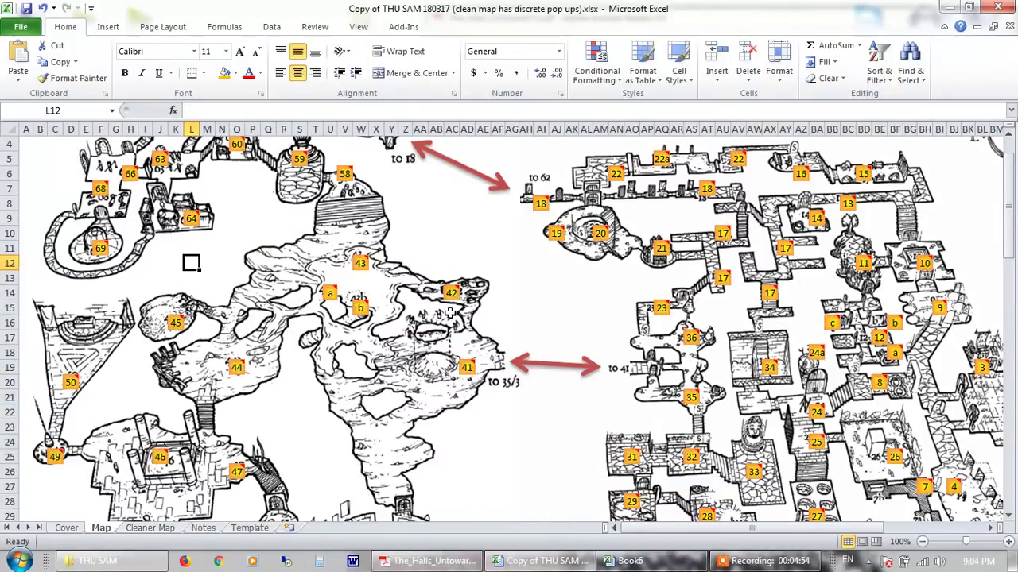